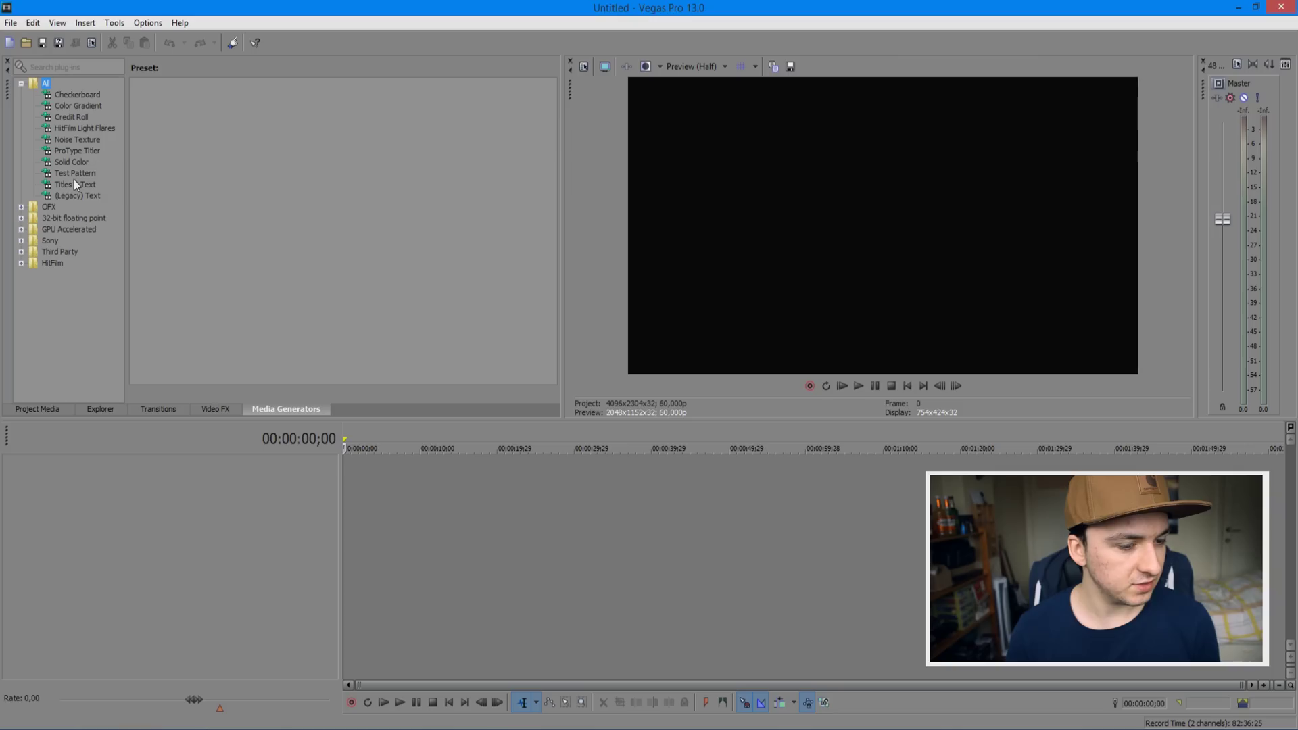
Add a Titles & Text clip at the start of the timeline and set its text to "Subscribe!"
{"action": "left_click", "coordinate": [75, 183]}
{"action": "left_click_drag", "start_coordinate": [431, 429], "coordinate": [331, 485]}
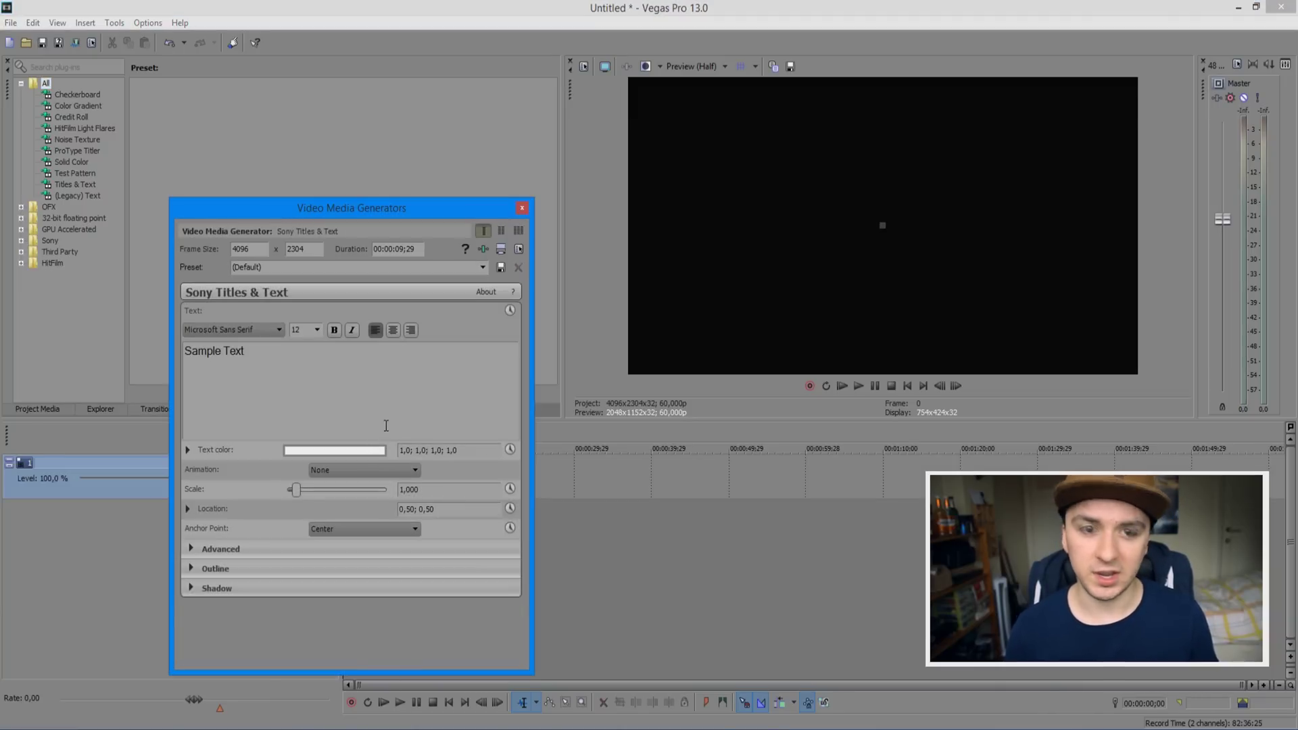
{"action": "left_click_drag", "start_coordinate": [343, 208], "coordinate": [542, 158]}
{"action": "scroll", "coordinate": [577, 324], "scroll_direction": "up", "scroll_amount": 10}
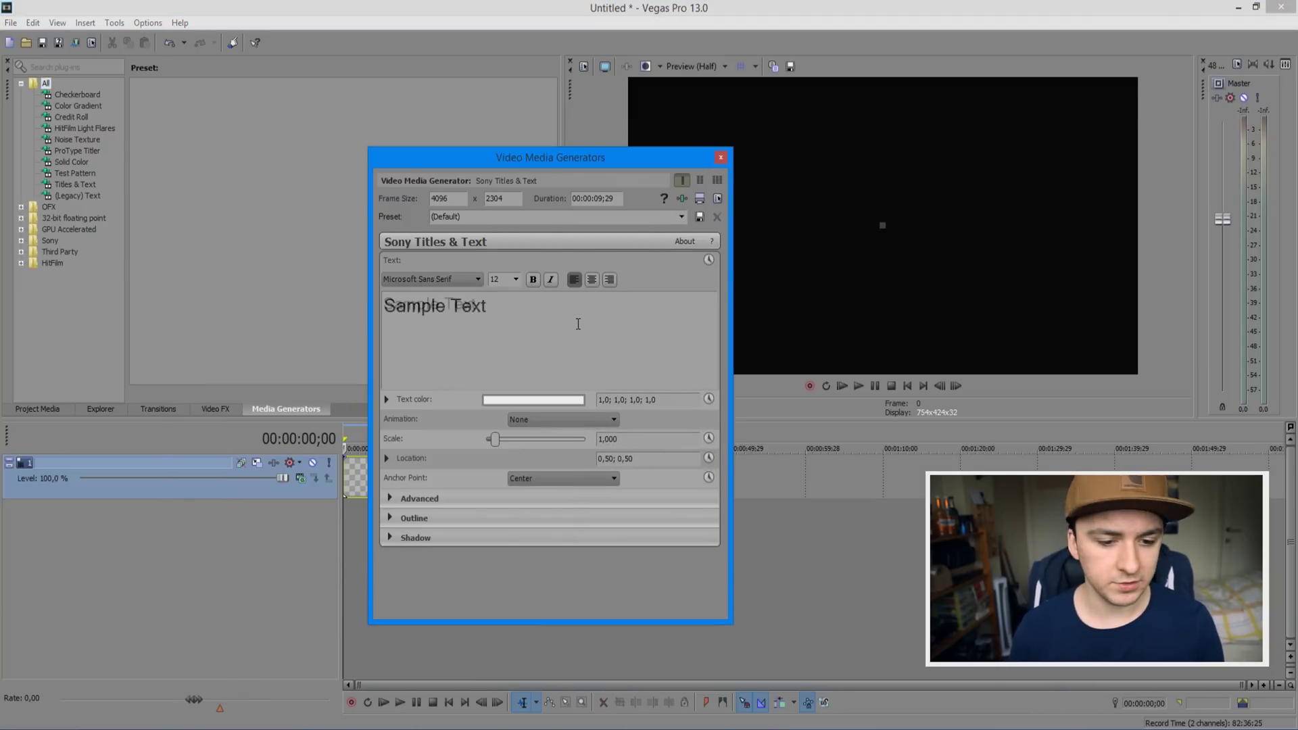
{"action": "left_click_drag", "start_coordinate": [602, 331], "coordinate": [1, 300]}
{"action": "type", "text": "Subscribe!"}
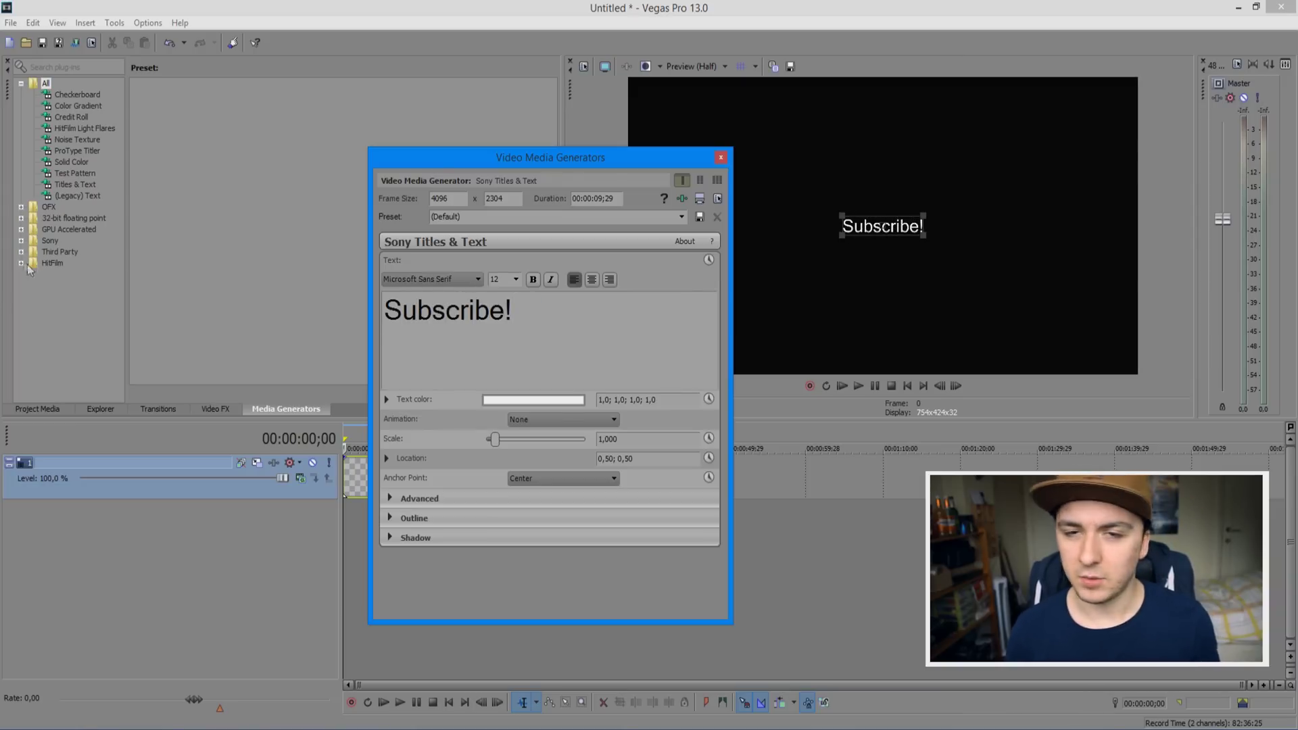
Enlarge the "Subscribe!" text to a scale of about 2.16 and set its font to Midland Rail NF
{"action": "left_click_drag", "start_coordinate": [564, 319], "coordinate": [382, 310]}
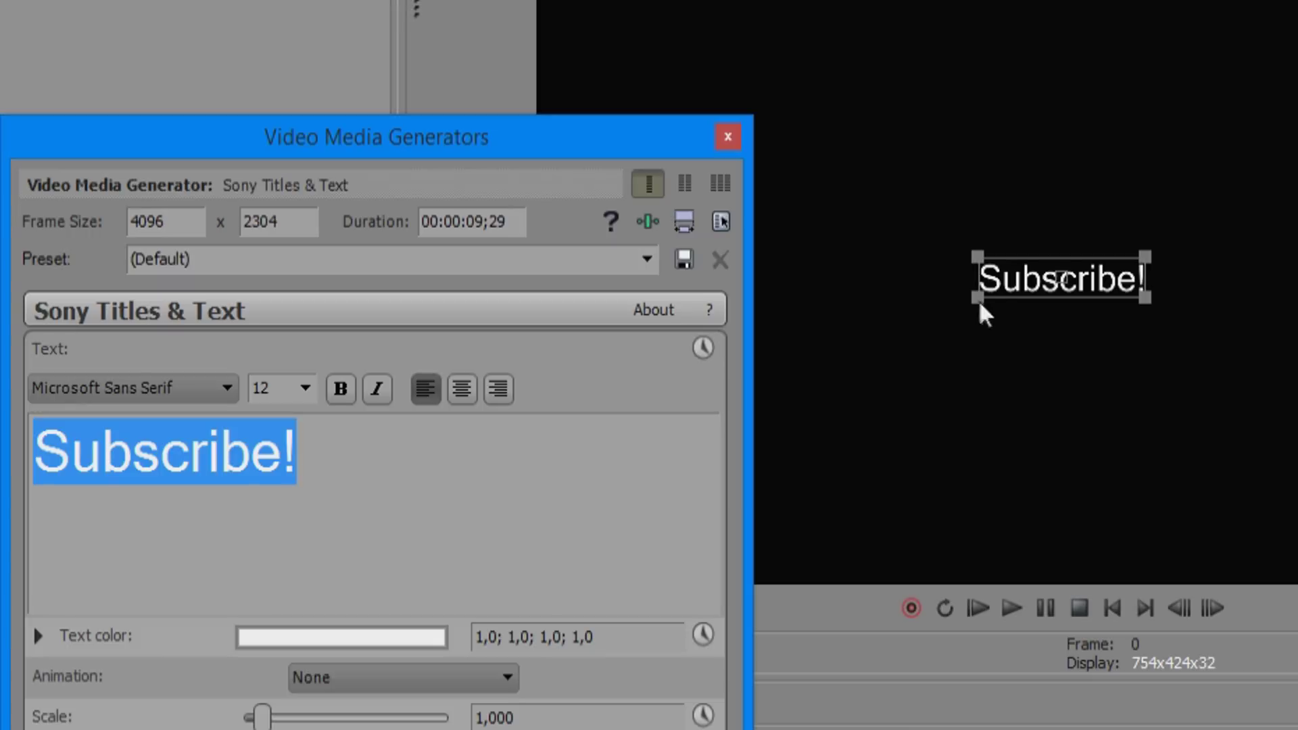
{"action": "left_click_drag", "start_coordinate": [975, 297], "coordinate": [882, 362]}
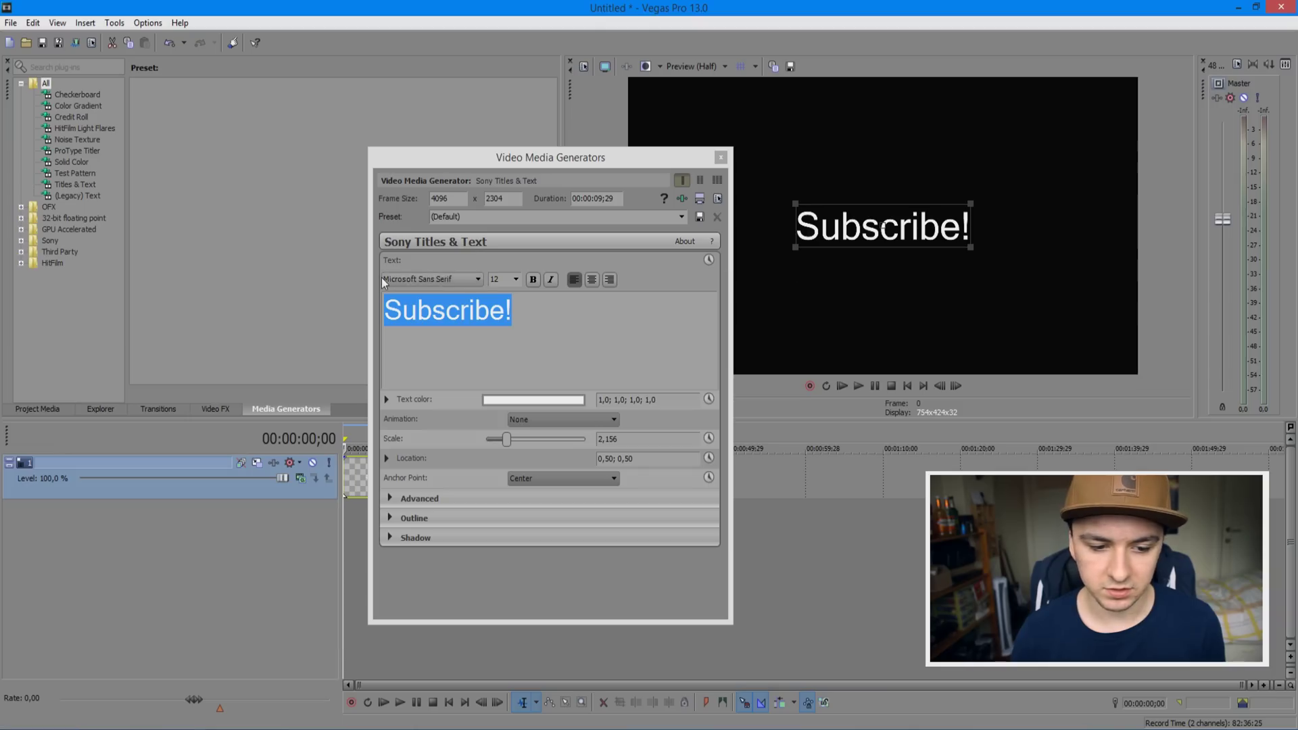
{"action": "left_click", "coordinate": [382, 279]}
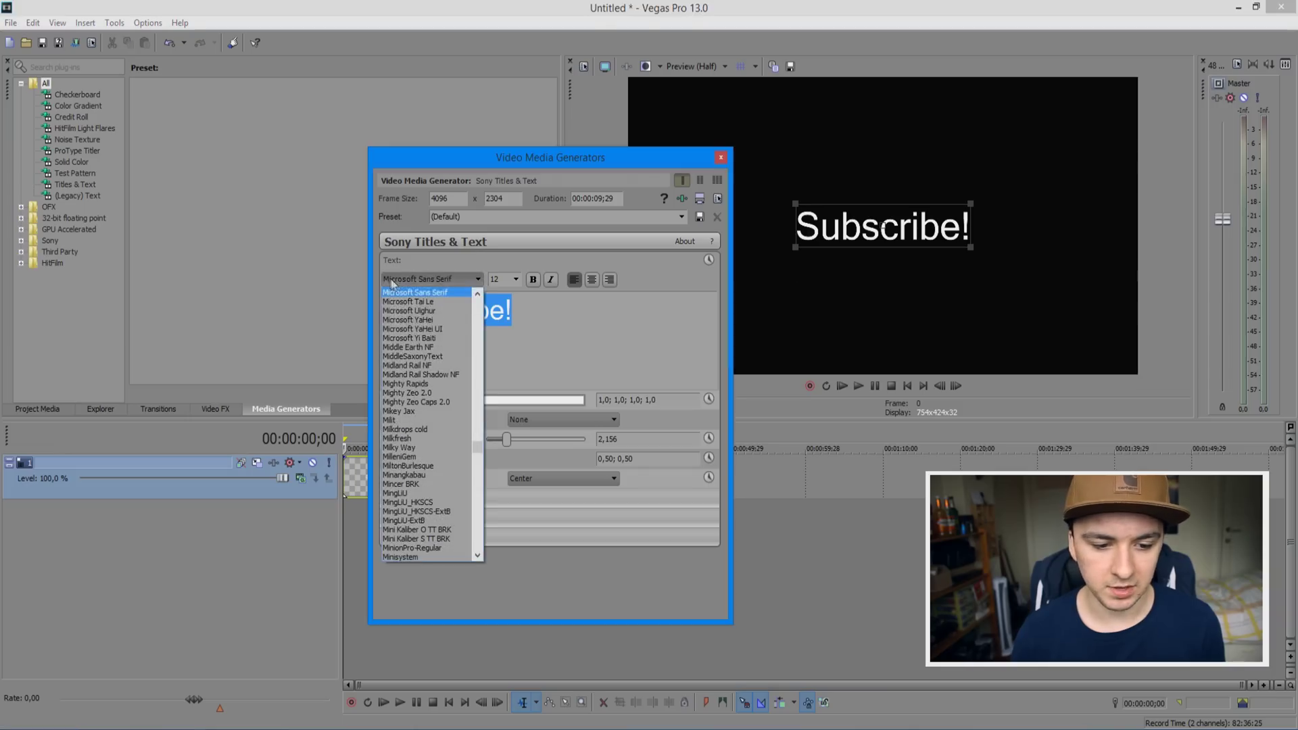
{"action": "left_click", "coordinate": [420, 324]}
{"action": "key", "text": "Down"}
{"action": "key", "text": "Down"}
{"action": "key", "text": "Down"}
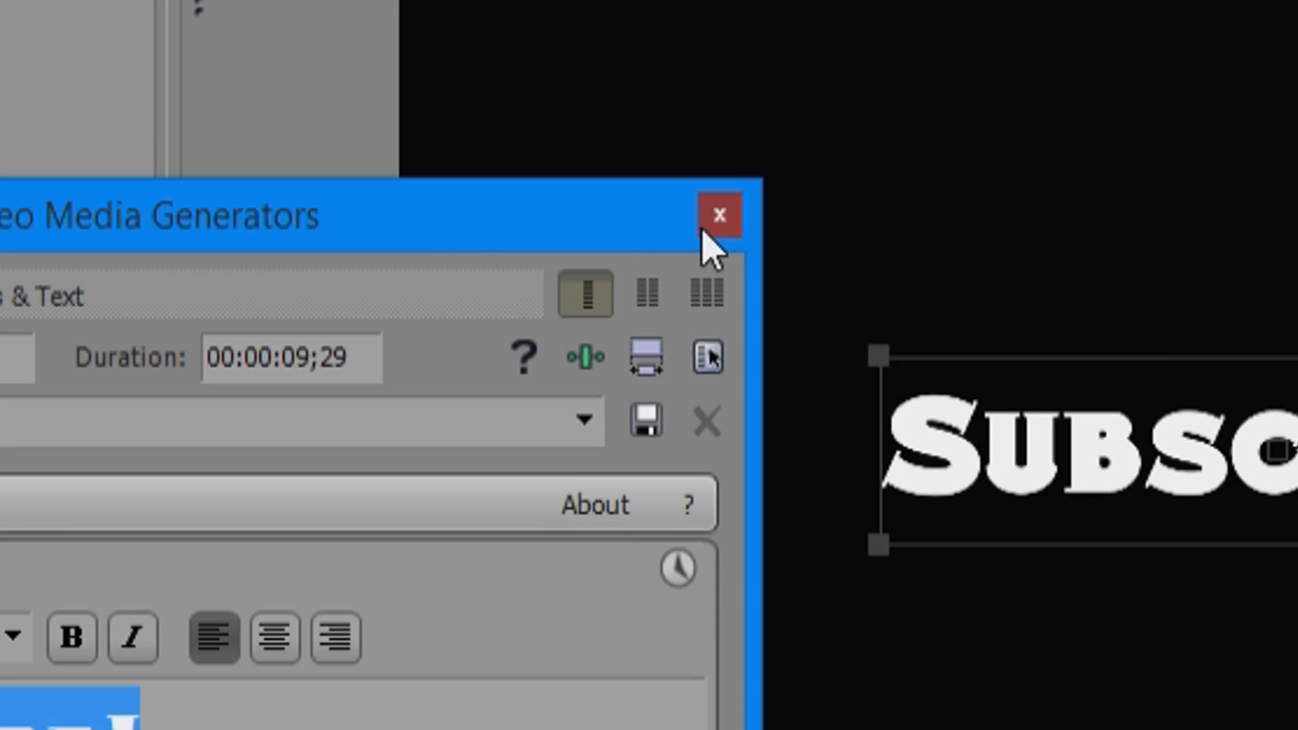
{"action": "left_click", "coordinate": [719, 158]}
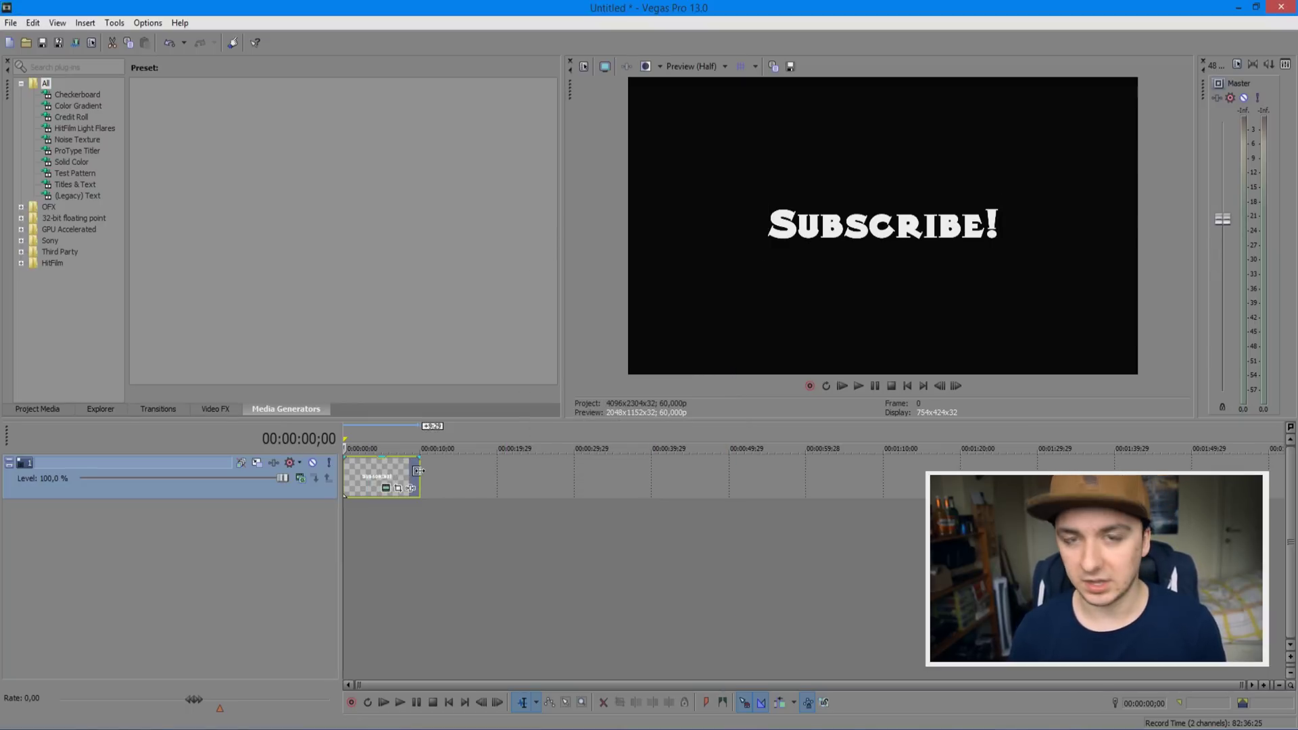
Lengthen the "Subscribe!" clip at its end by about 54 seconds
{"action": "left_click_drag", "start_coordinate": [418, 471], "coordinate": [810, 479]}
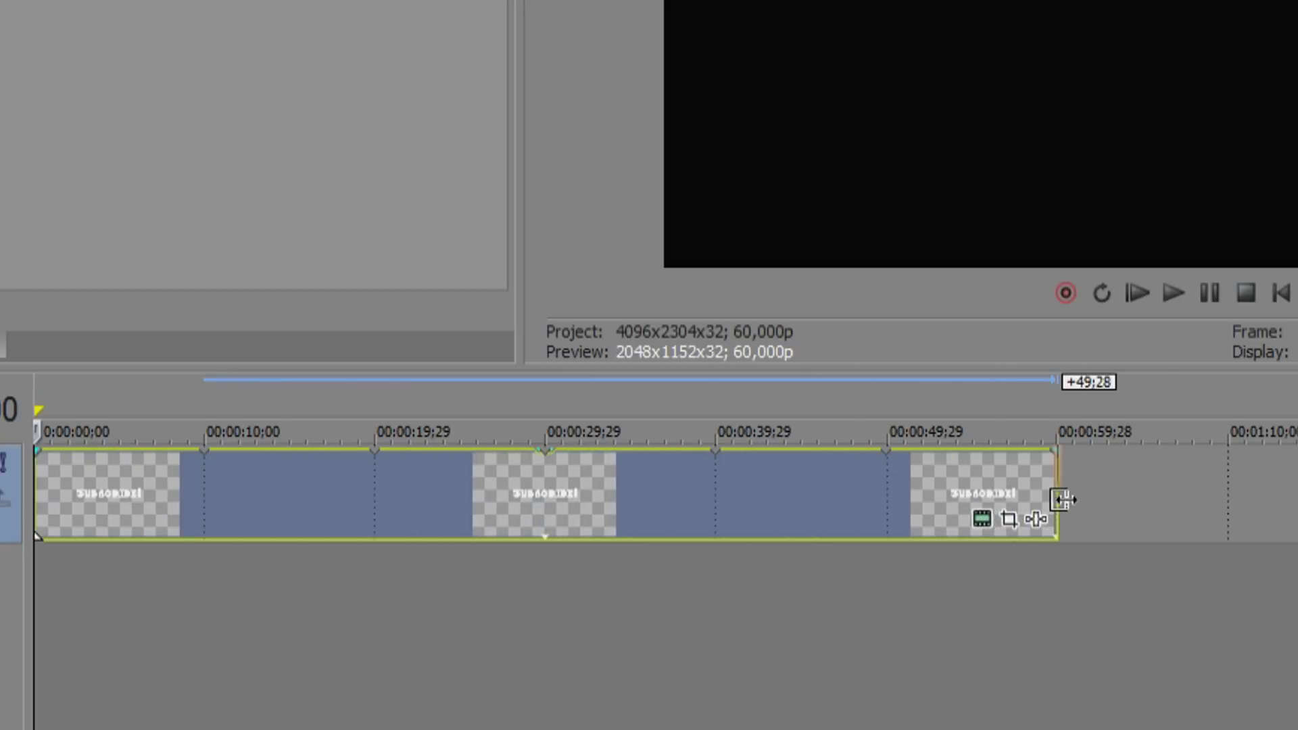
{"action": "left_click_drag", "start_coordinate": [1062, 499], "coordinate": [1124, 506]}
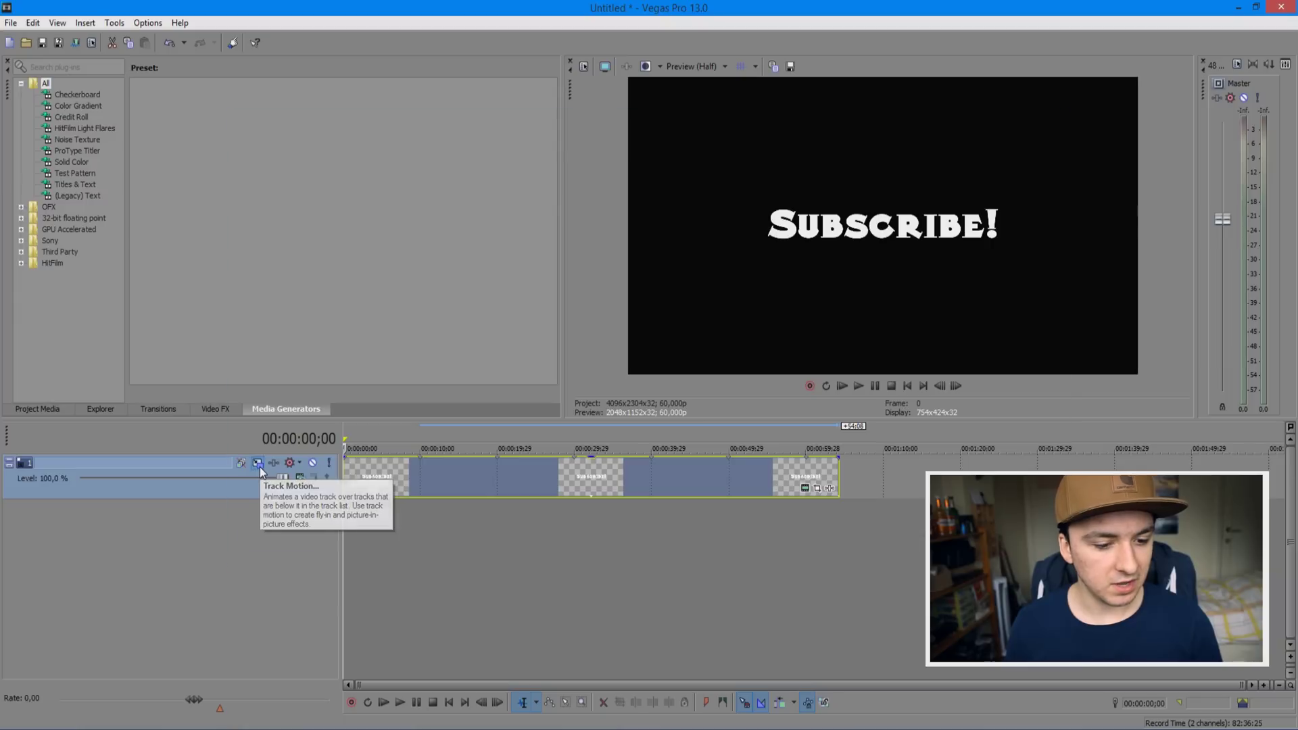
Open Track Motion for the title track, reposition its window and make it taller
{"action": "left_click", "coordinate": [509, 379]}
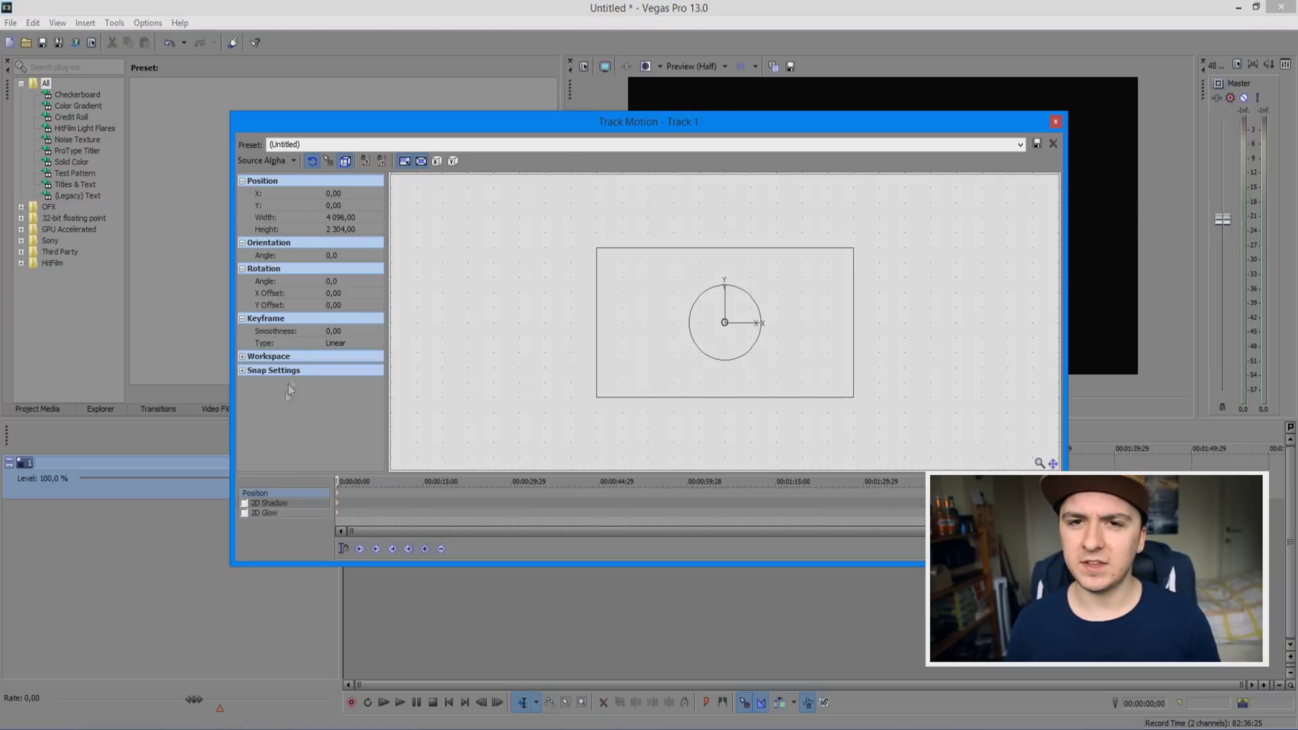
{"action": "left_click_drag", "start_coordinate": [557, 130], "coordinate": [661, 292]}
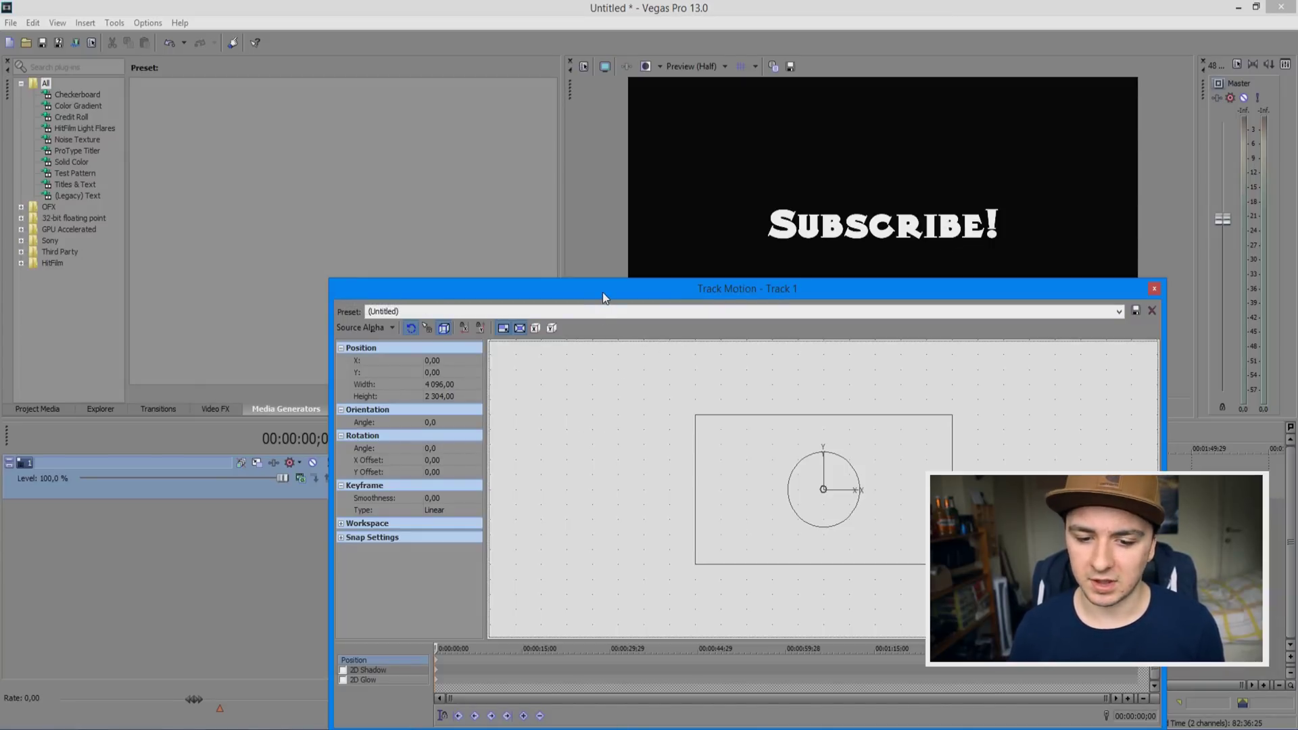
{"action": "left_click_drag", "start_coordinate": [602, 292], "coordinate": [560, 92]}
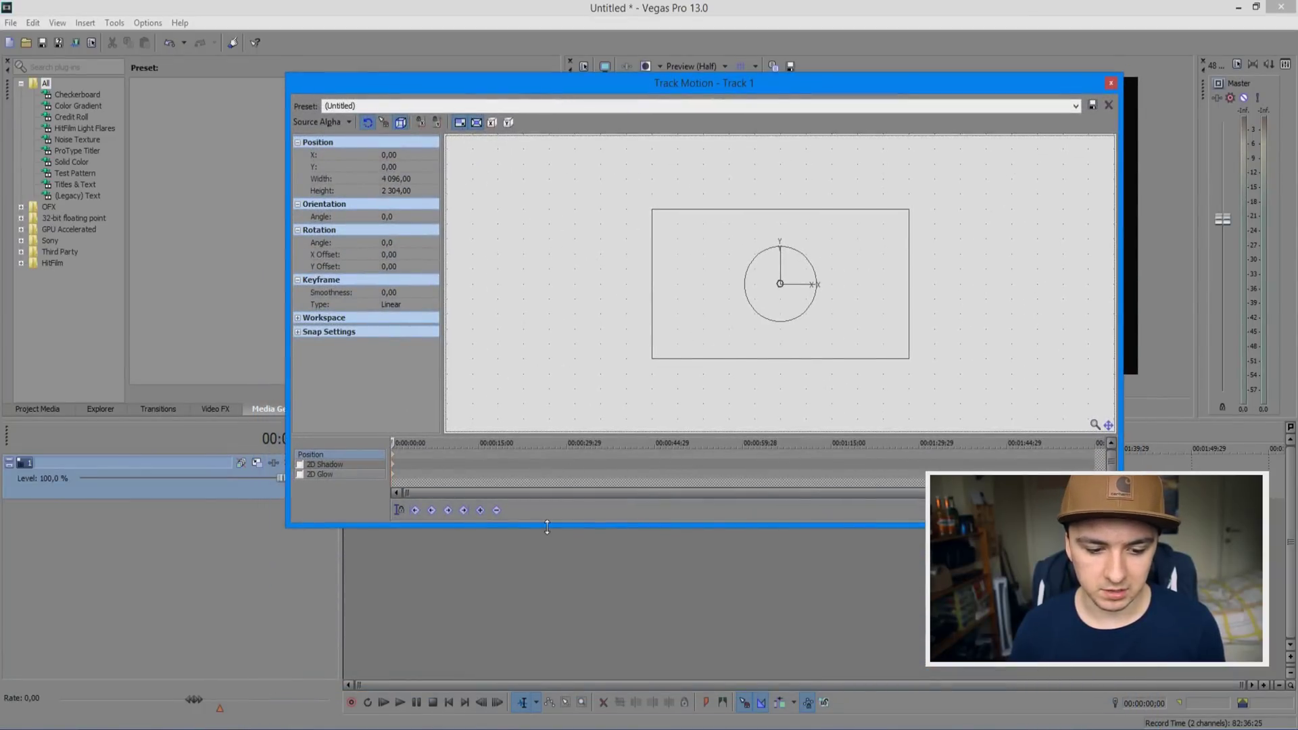
{"action": "left_click_drag", "start_coordinate": [547, 527], "coordinate": [546, 586]}
Try a Track Motion keyframe about 7 seconds in with the track rotated to about -17.5 degrees
{"action": "scroll", "coordinate": [473, 537], "scroll_direction": "up", "scroll_amount": 2}
{"action": "scroll", "coordinate": [508, 535], "scroll_direction": "up", "scroll_amount": 1}
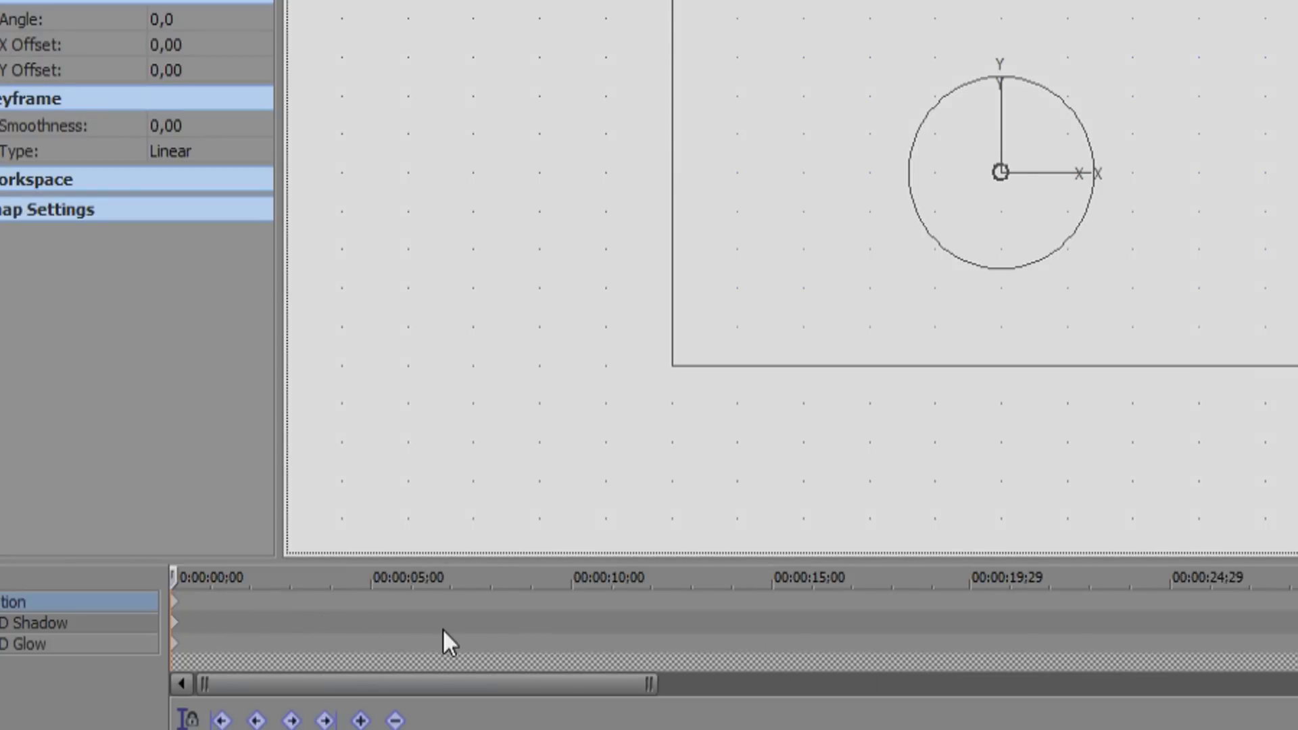
{"action": "scroll", "coordinate": [441, 627], "scroll_direction": "up", "scroll_amount": 1}
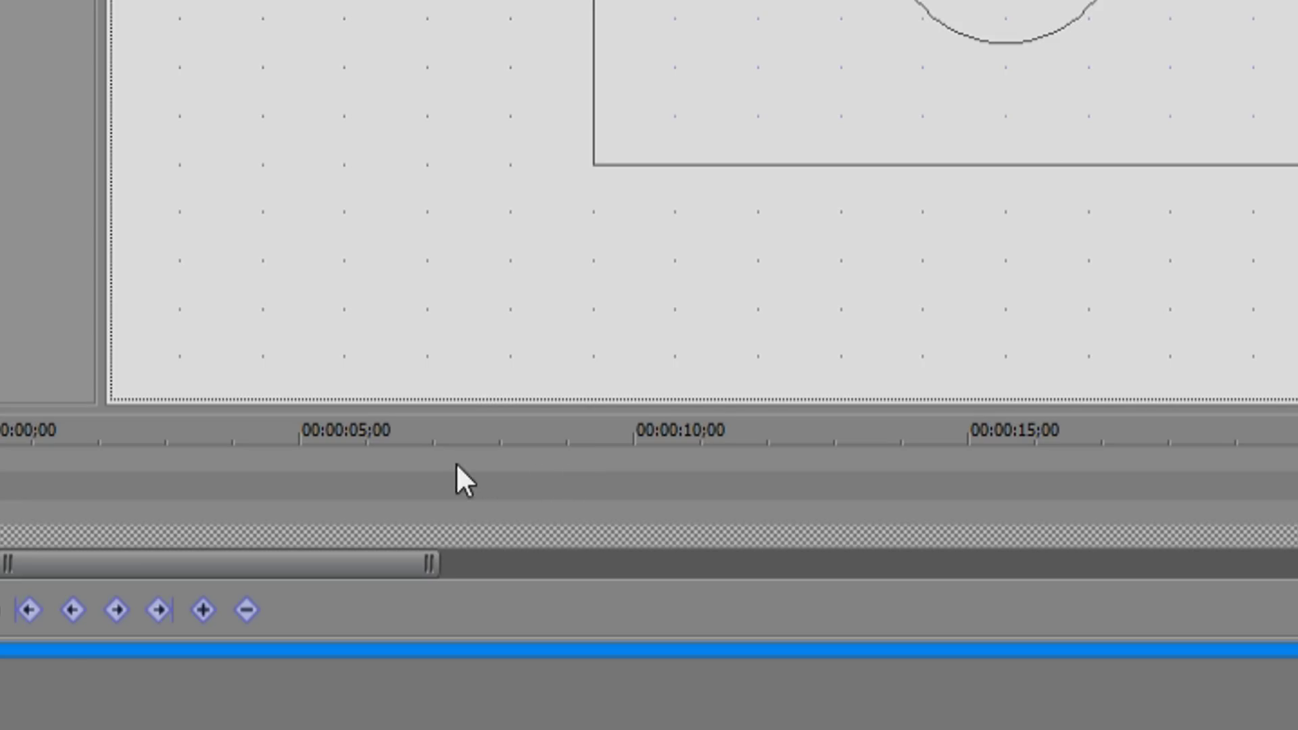
{"action": "left_click", "coordinate": [580, 522]}
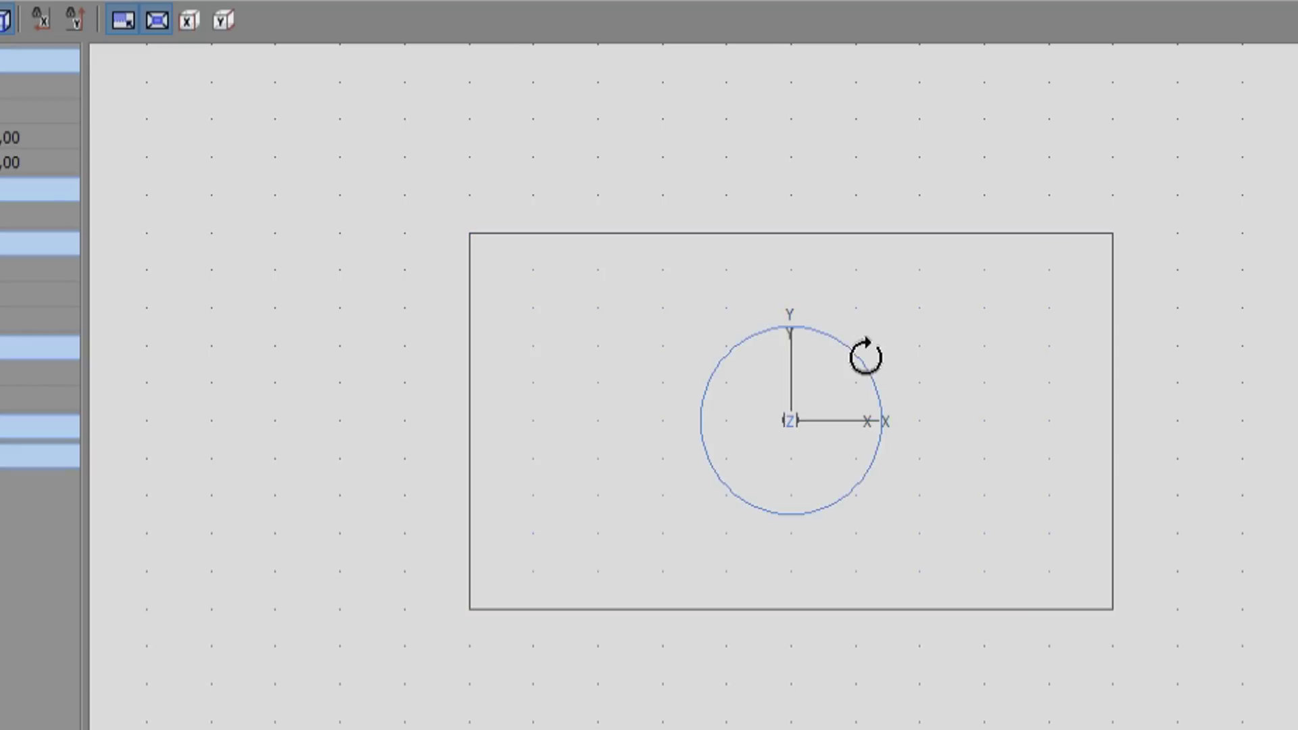
{"action": "left_click_drag", "start_coordinate": [863, 354], "coordinate": [850, 331]}
{"action": "left_click", "coordinate": [1109, 80]}
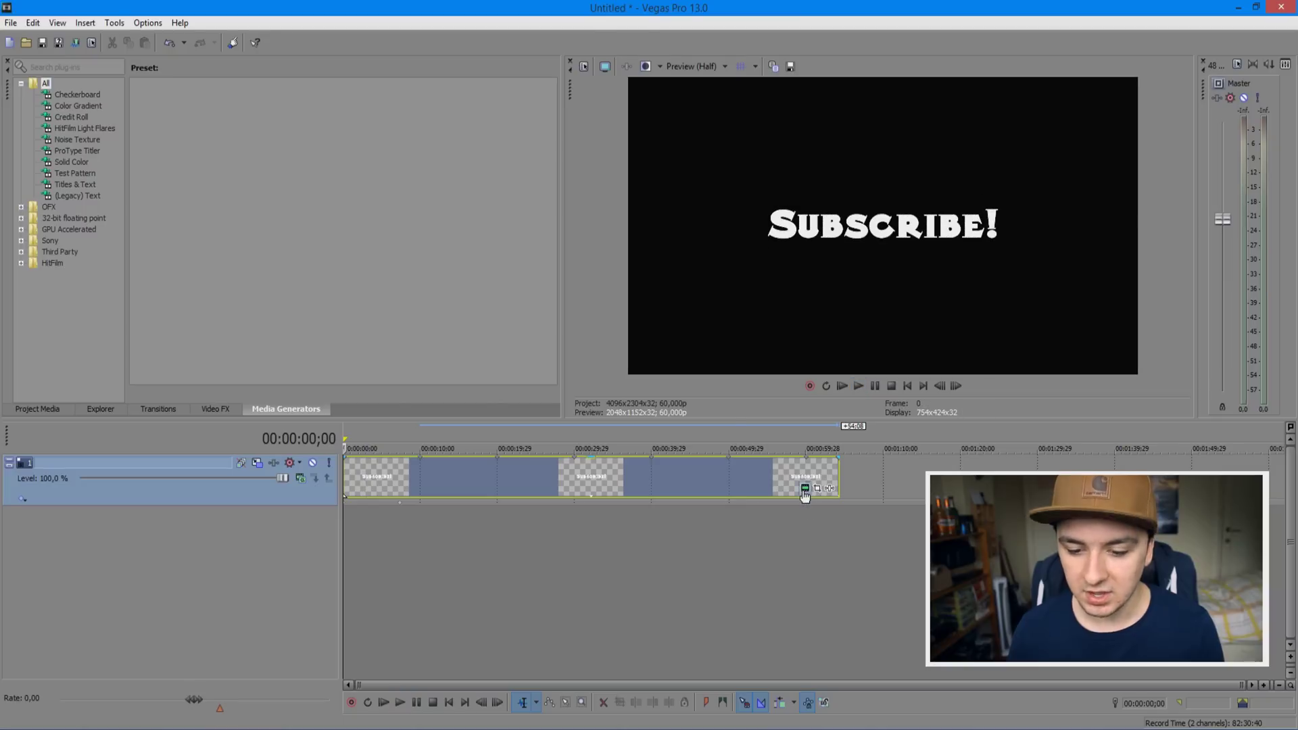
{"action": "left_click", "coordinate": [804, 490]}
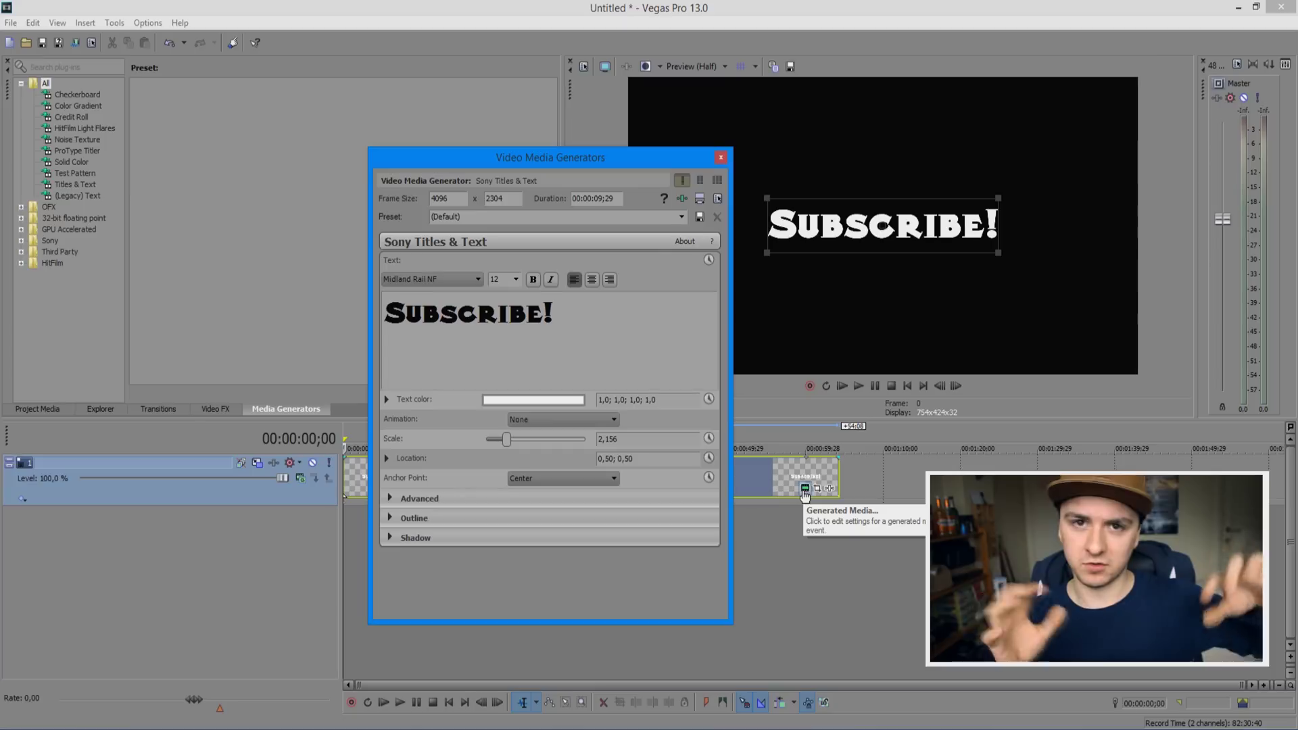
{"action": "left_click", "coordinate": [720, 157]}
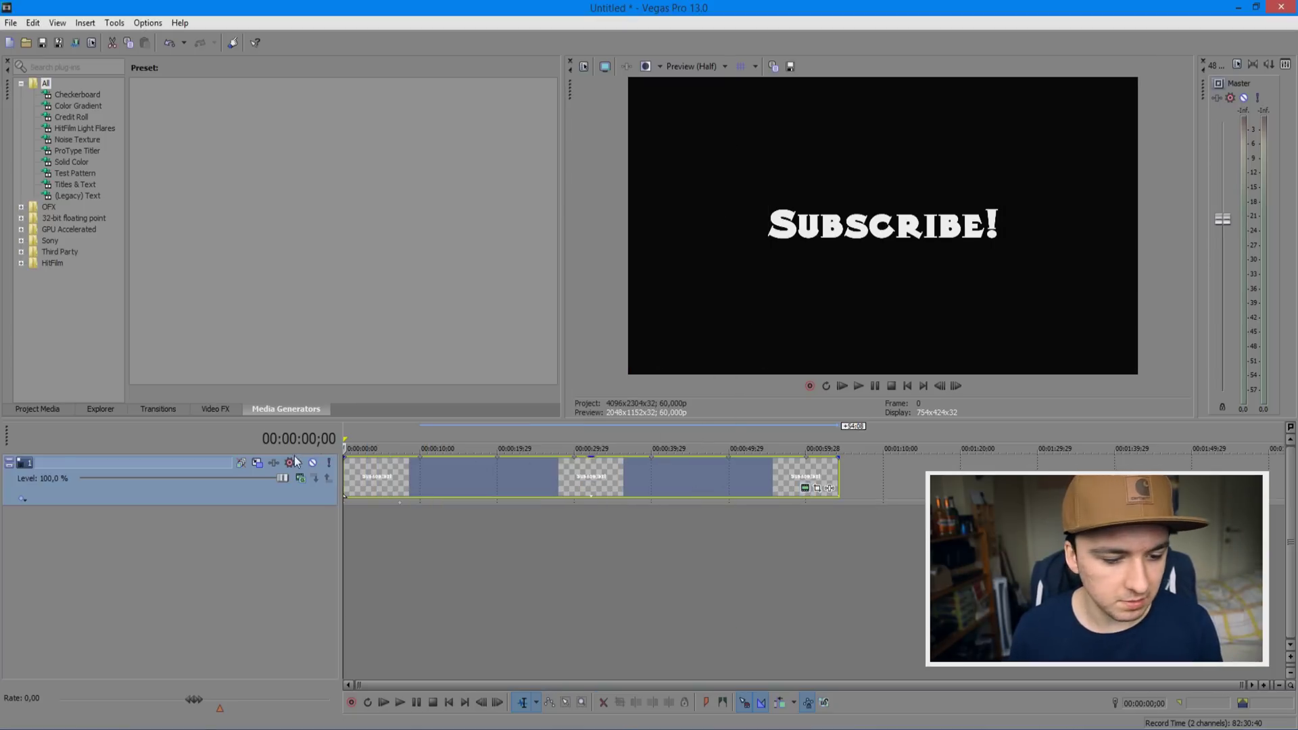
Delete the rotated keyframe from the title track's Track Motion
{"action": "left_click", "coordinate": [257, 463]}
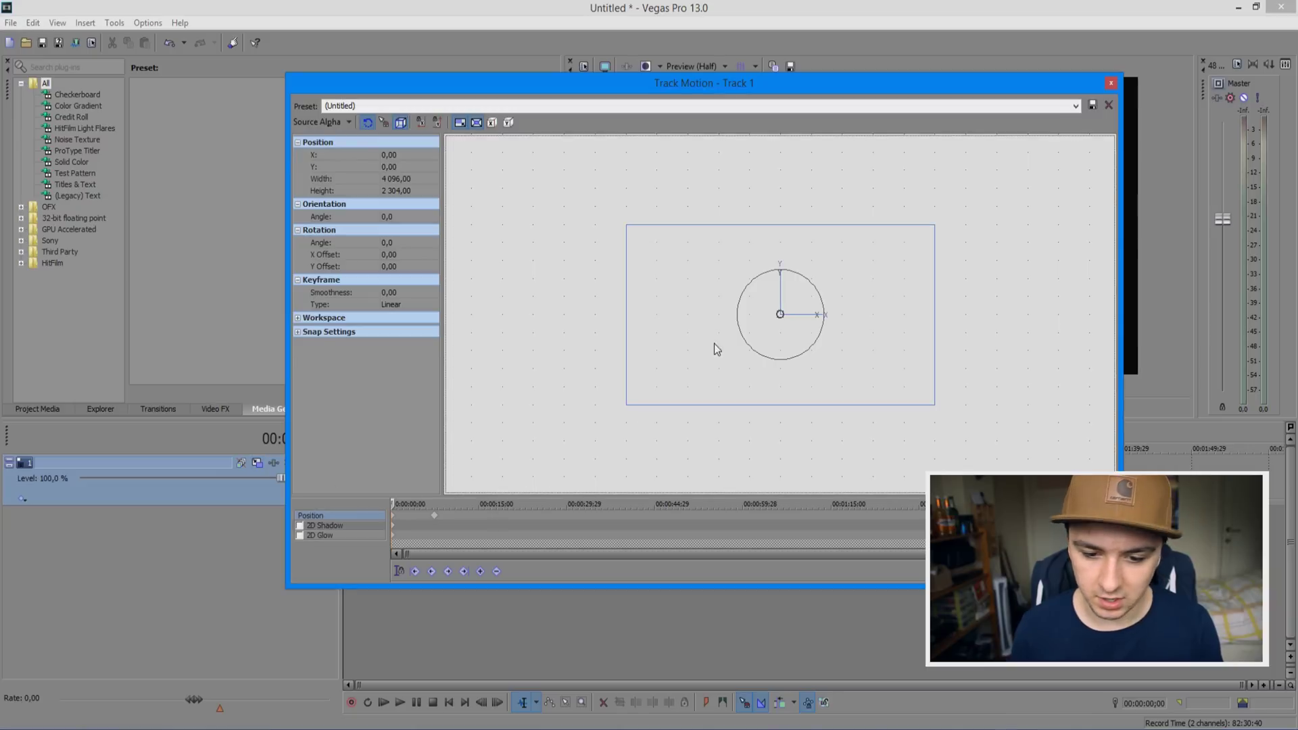
{"action": "left_click", "coordinate": [434, 516]}
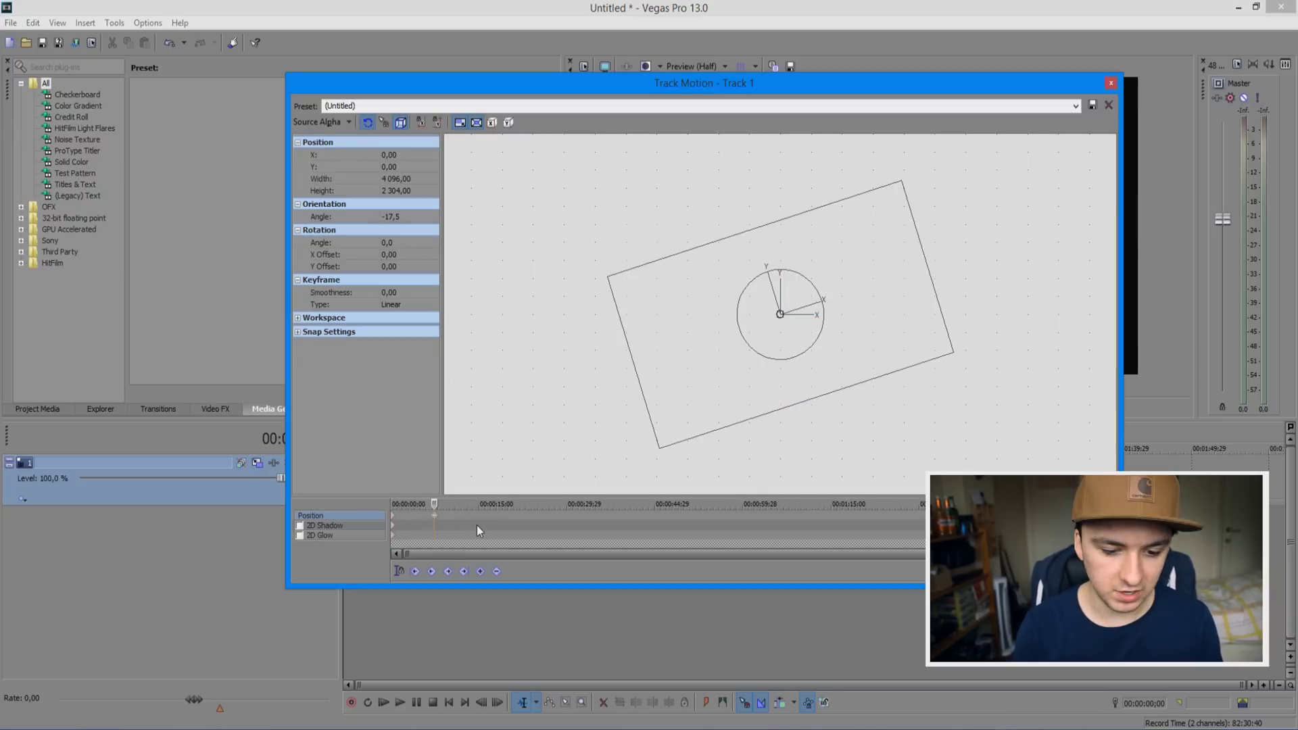
{"action": "key", "text": "Delete"}
Add a Track Motion keyframe at about 2;15 with the track rotated to about -3.1 degrees
{"action": "scroll", "coordinate": [471, 517], "scroll_direction": "up", "scroll_amount": 2}
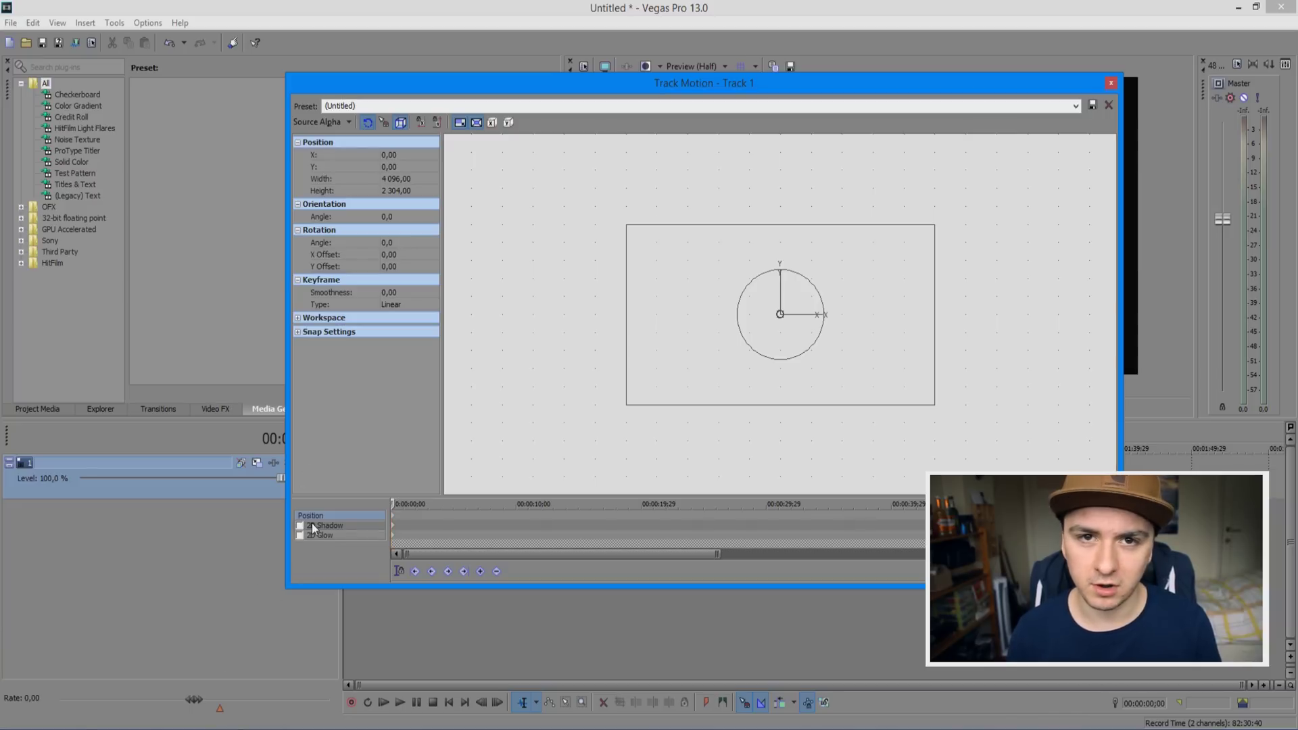
{"action": "scroll", "coordinate": [436, 524], "scroll_direction": "up", "scroll_amount": 2}
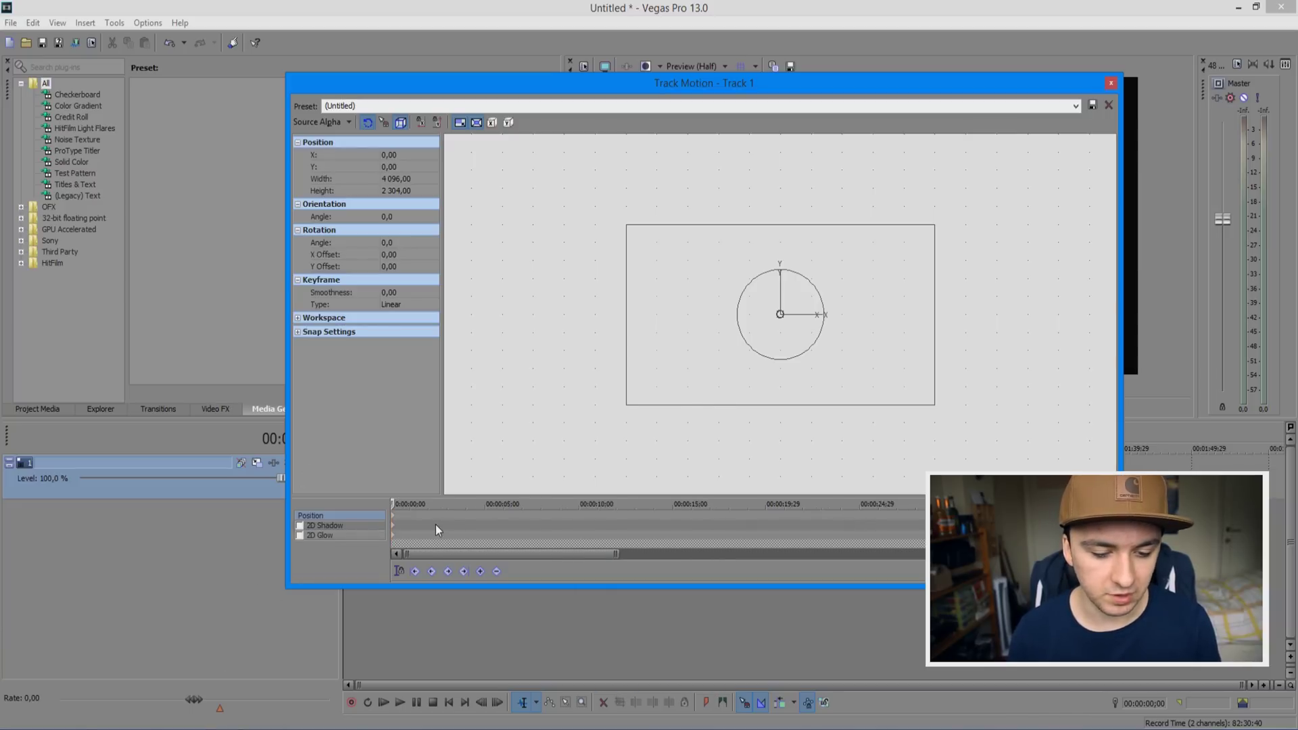
{"action": "scroll", "coordinate": [435, 524], "scroll_direction": "up", "scroll_amount": 2}
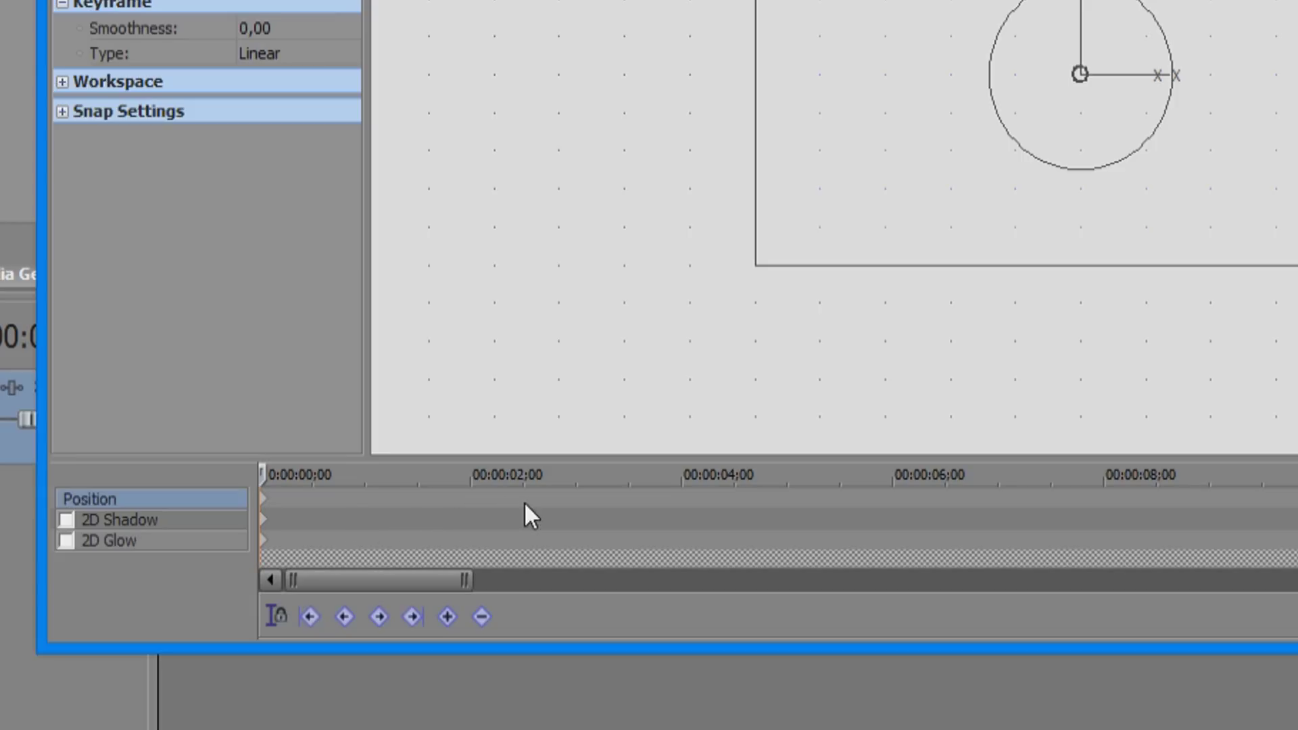
{"action": "left_click", "coordinate": [525, 501]}
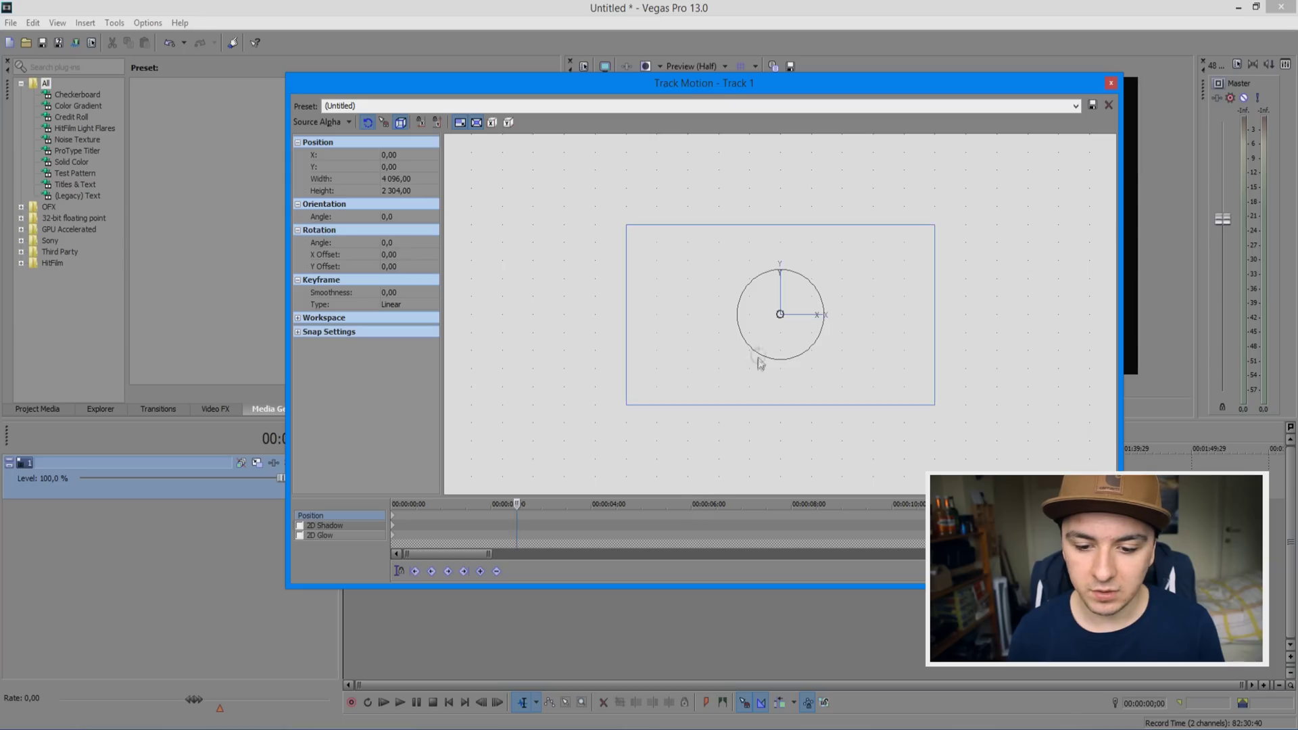
{"action": "left_click_drag", "start_coordinate": [760, 363], "coordinate": [761, 352]}
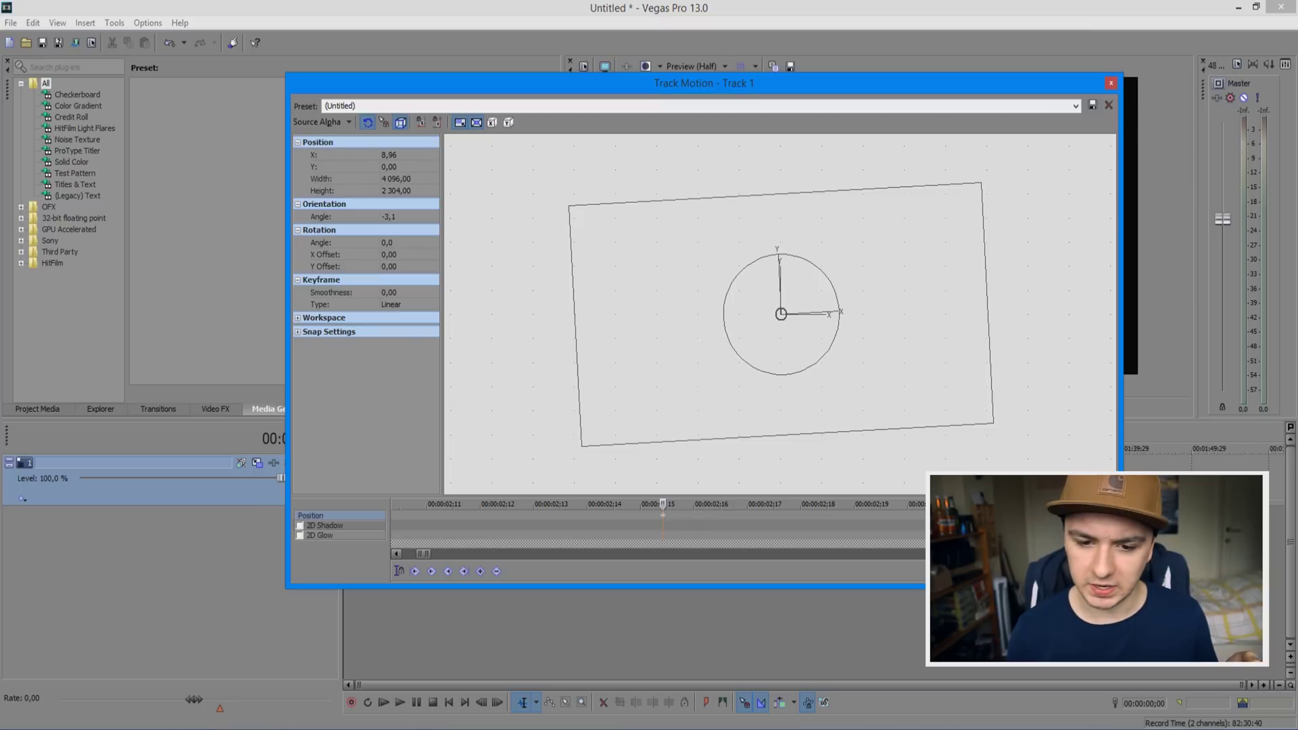
Add a keyframe one frame after the one at 2;15 and rotate the track to about -6.2 degrees
{"action": "key", "text": "Right"}
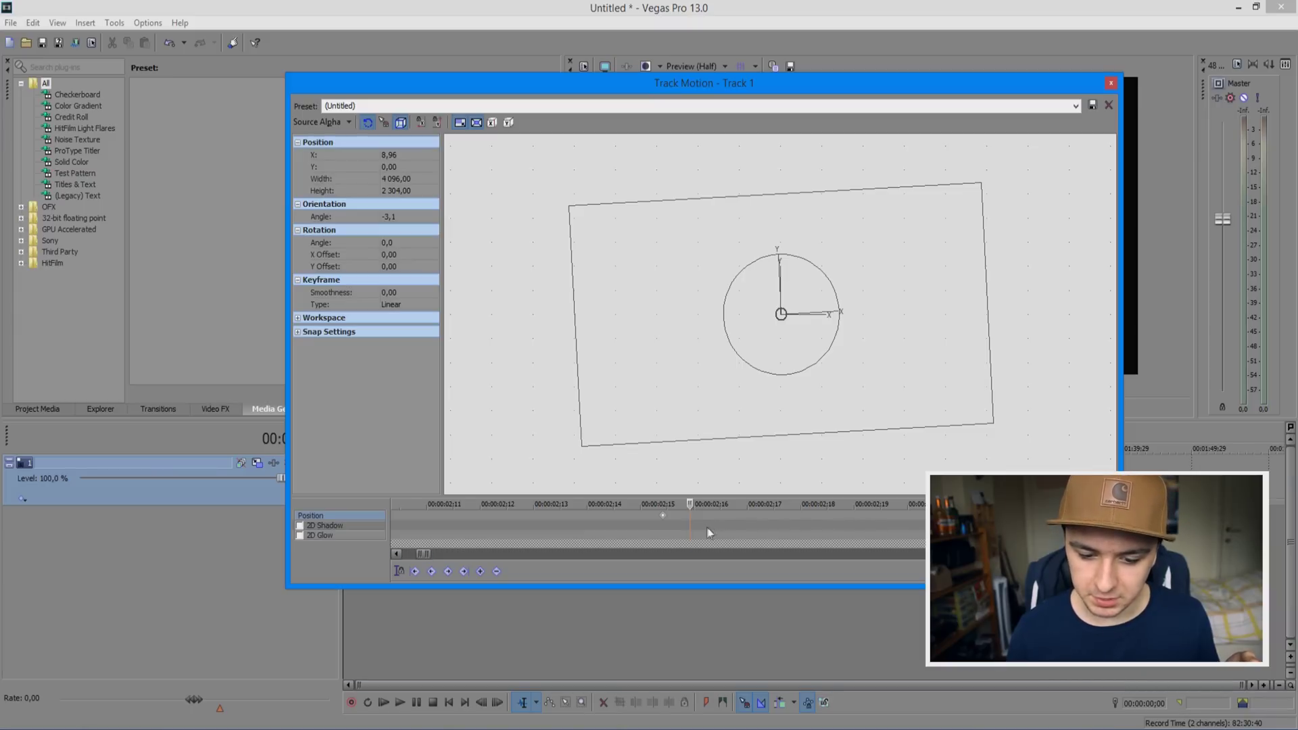
{"action": "scroll", "coordinate": [707, 528], "scroll_direction": "up", "scroll_amount": 2}
{"action": "scroll", "coordinate": [707, 527], "scroll_direction": "down", "scroll_amount": 1}
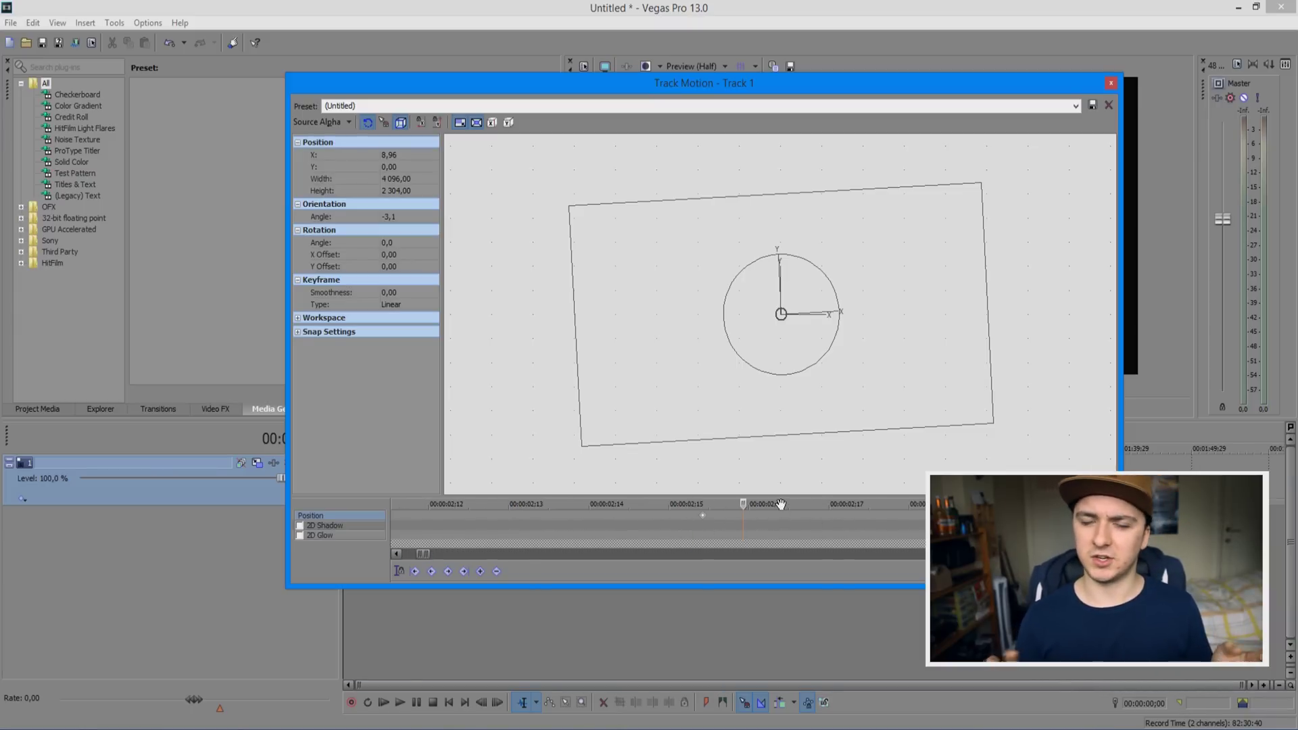
{"action": "left_click", "coordinate": [732, 206]}
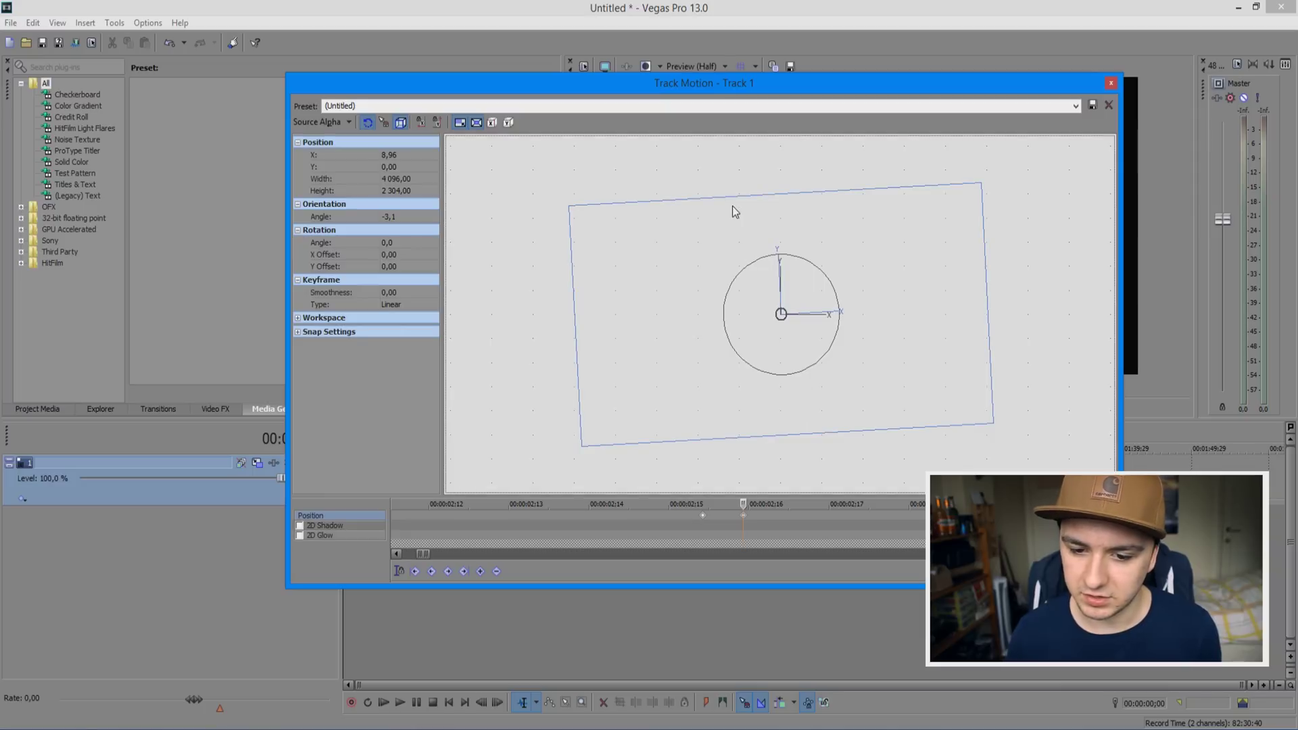
{"action": "left_click_drag", "start_coordinate": [749, 367], "coordinate": [752, 368]}
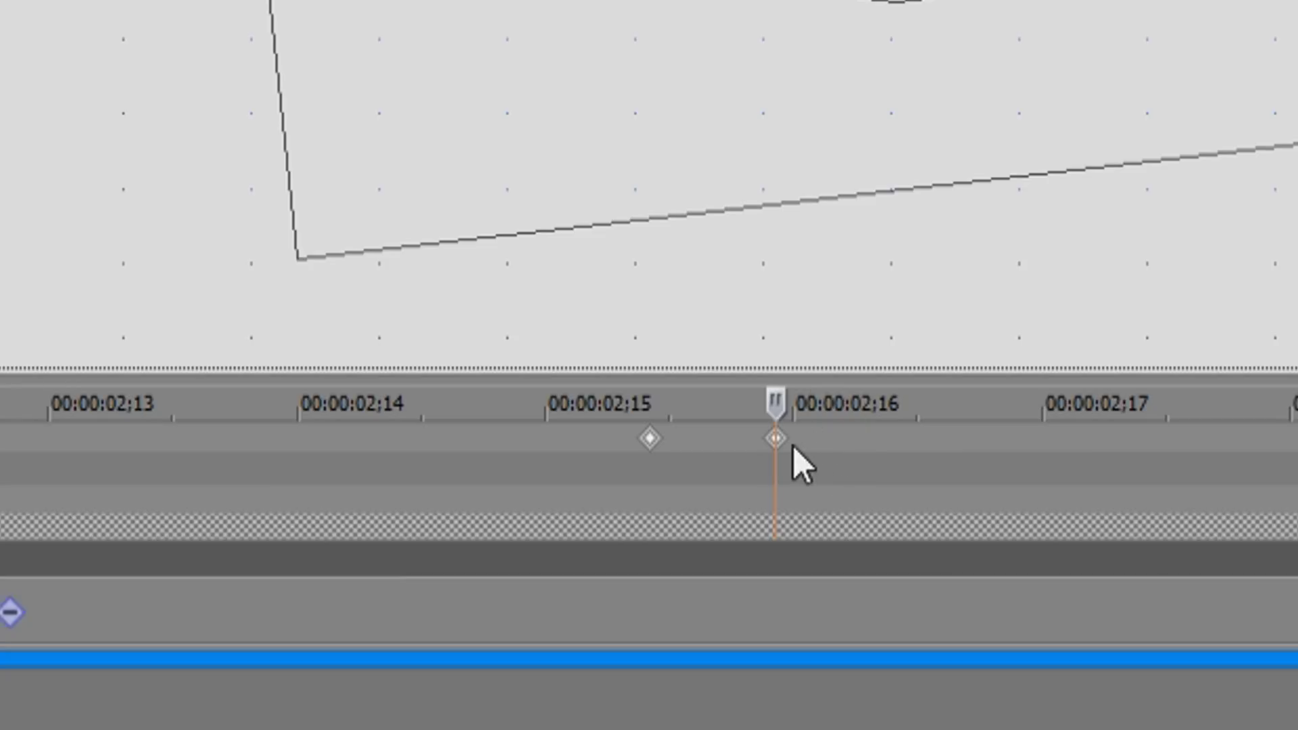
Add keyframes on the next two frames, rotating the track to about -10.6 degrees and about -5.9 degrees
{"action": "left_click", "coordinate": [900, 405]}
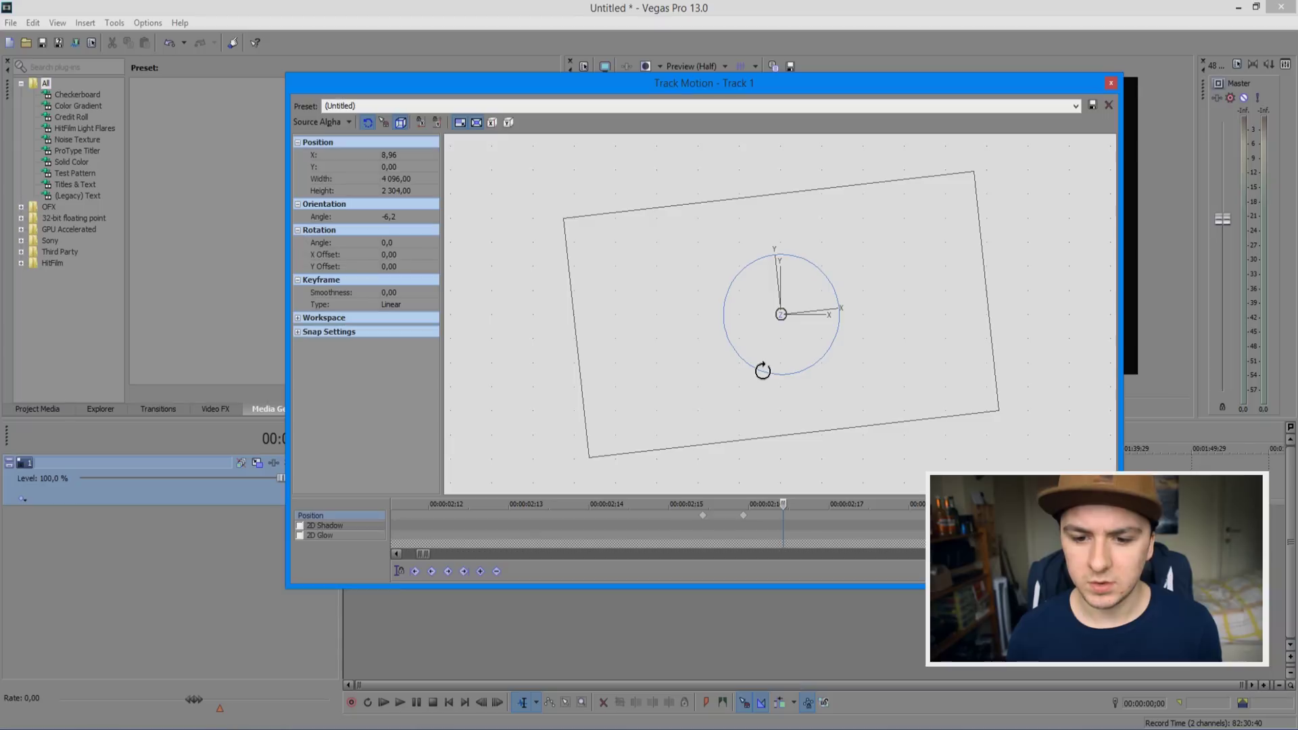
{"action": "left_click_drag", "start_coordinate": [762, 371], "coordinate": [766, 371]}
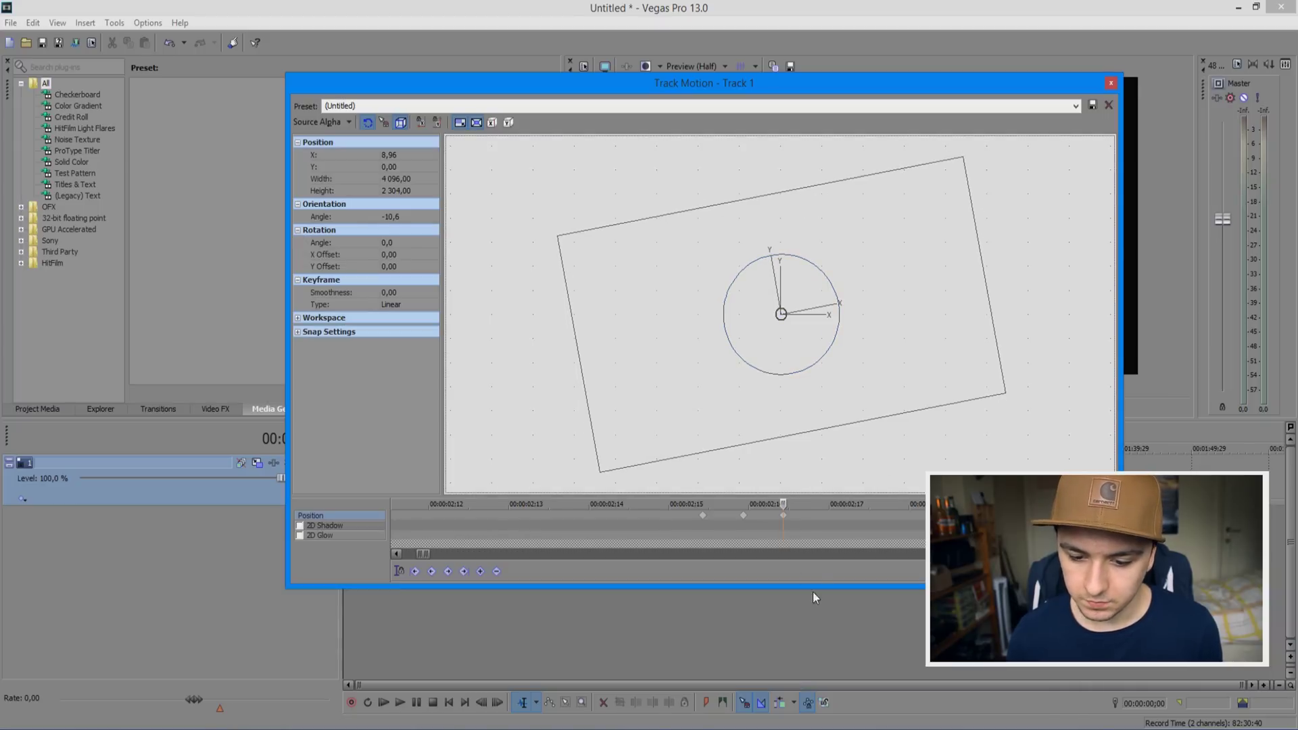
{"action": "key", "text": "Right"}
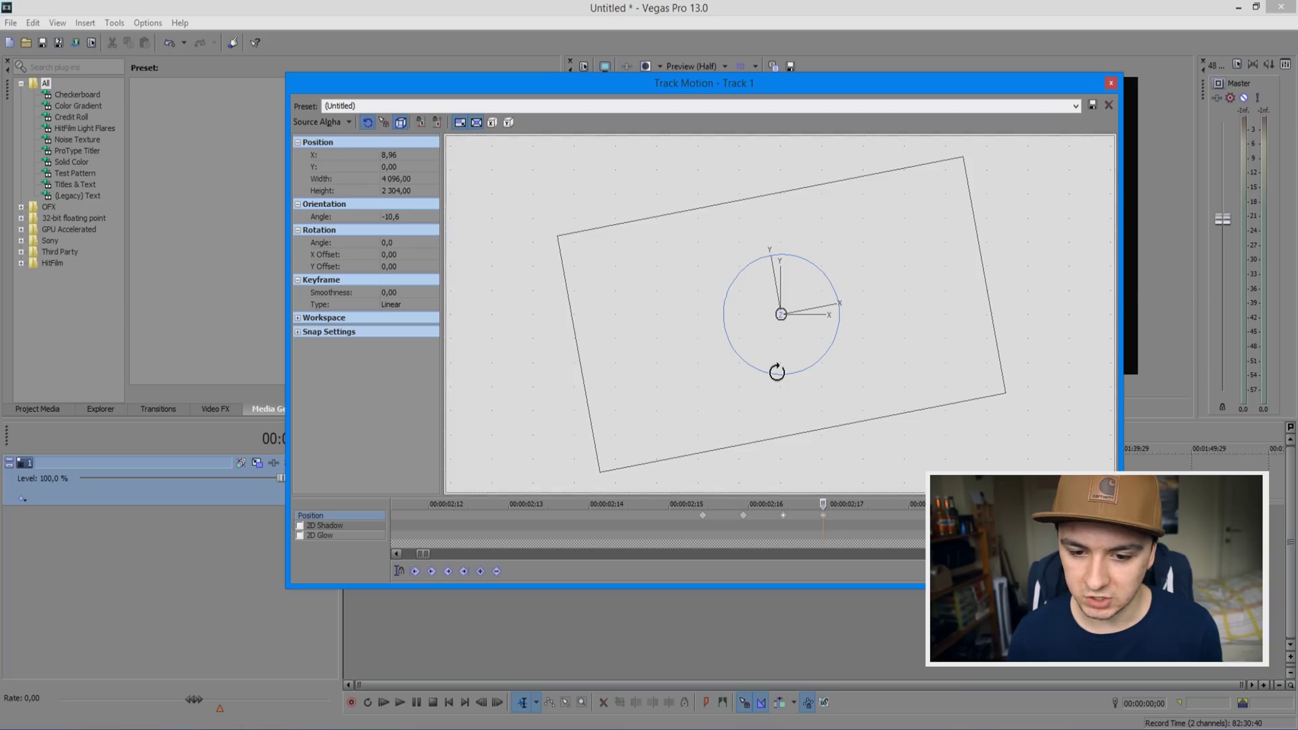
{"action": "left_click_drag", "start_coordinate": [777, 371], "coordinate": [771, 372]}
{"action": "left_click", "coordinate": [823, 515]}
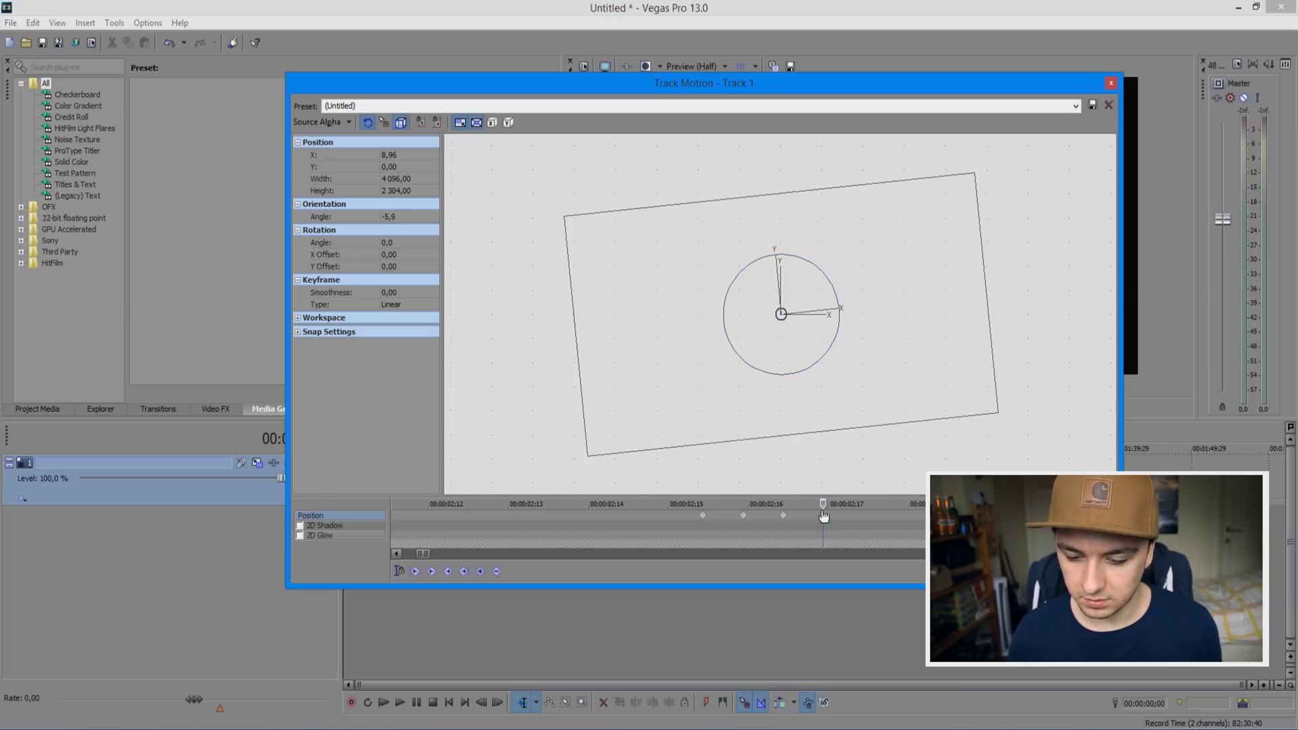
{"action": "key", "text": "Right"}
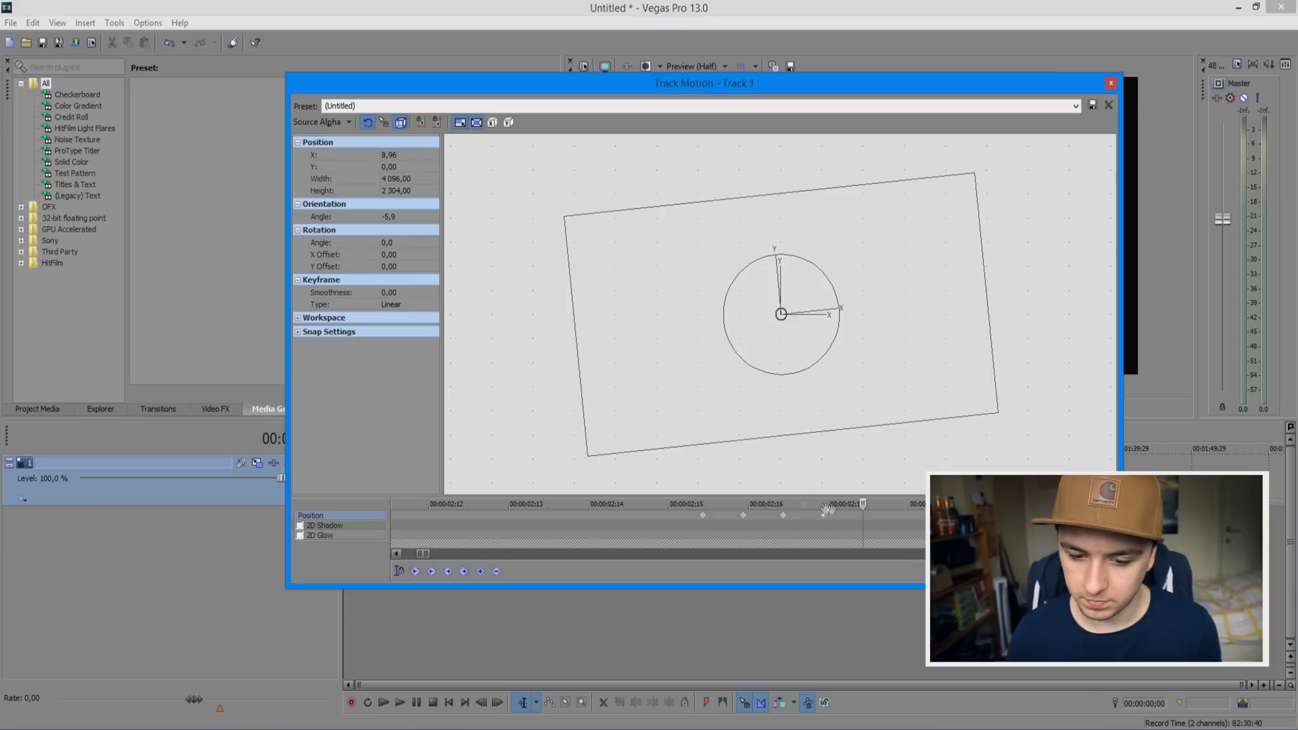
Rotate the track to about -1.9 degrees at about 2;17 and keyframe the rotation on each following frame until 0 degrees at about 2;21
{"action": "left_click_drag", "start_coordinate": [773, 371], "coordinate": [768, 367]}
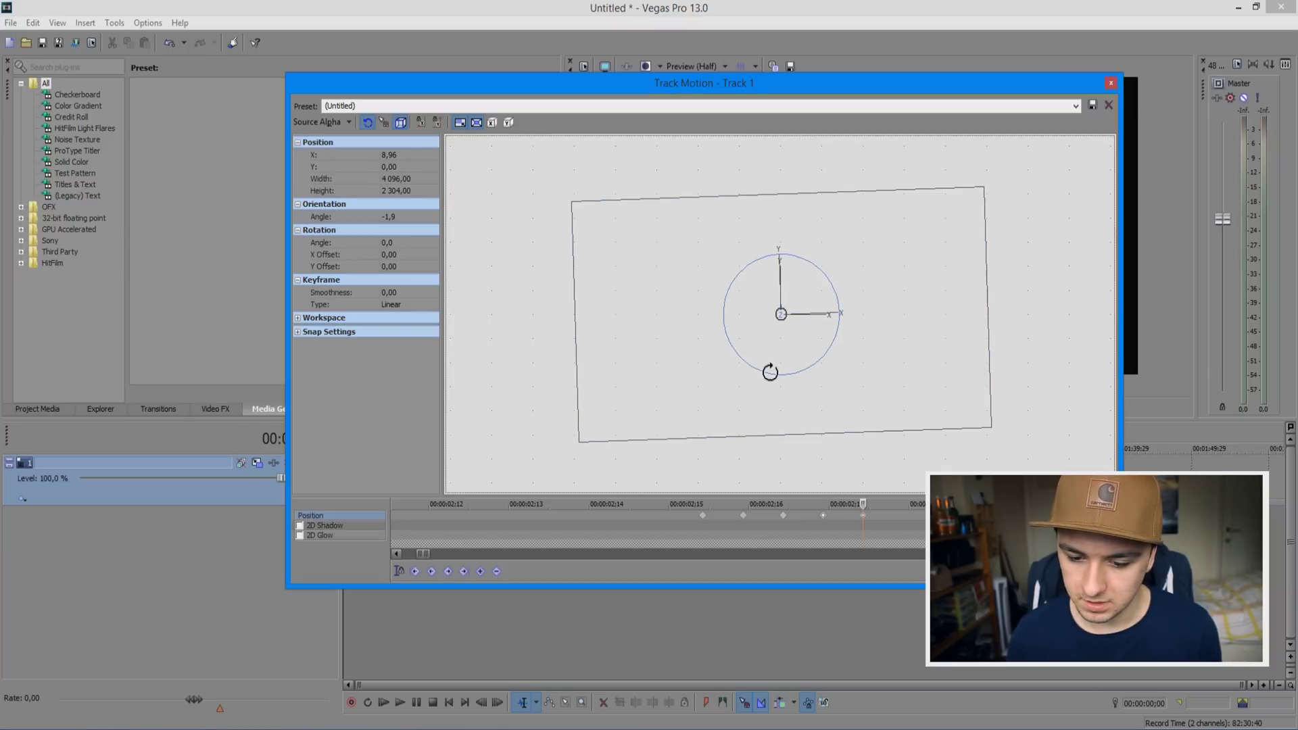
{"action": "left_click", "coordinate": [863, 516]}
{"action": "key", "text": "Right"}
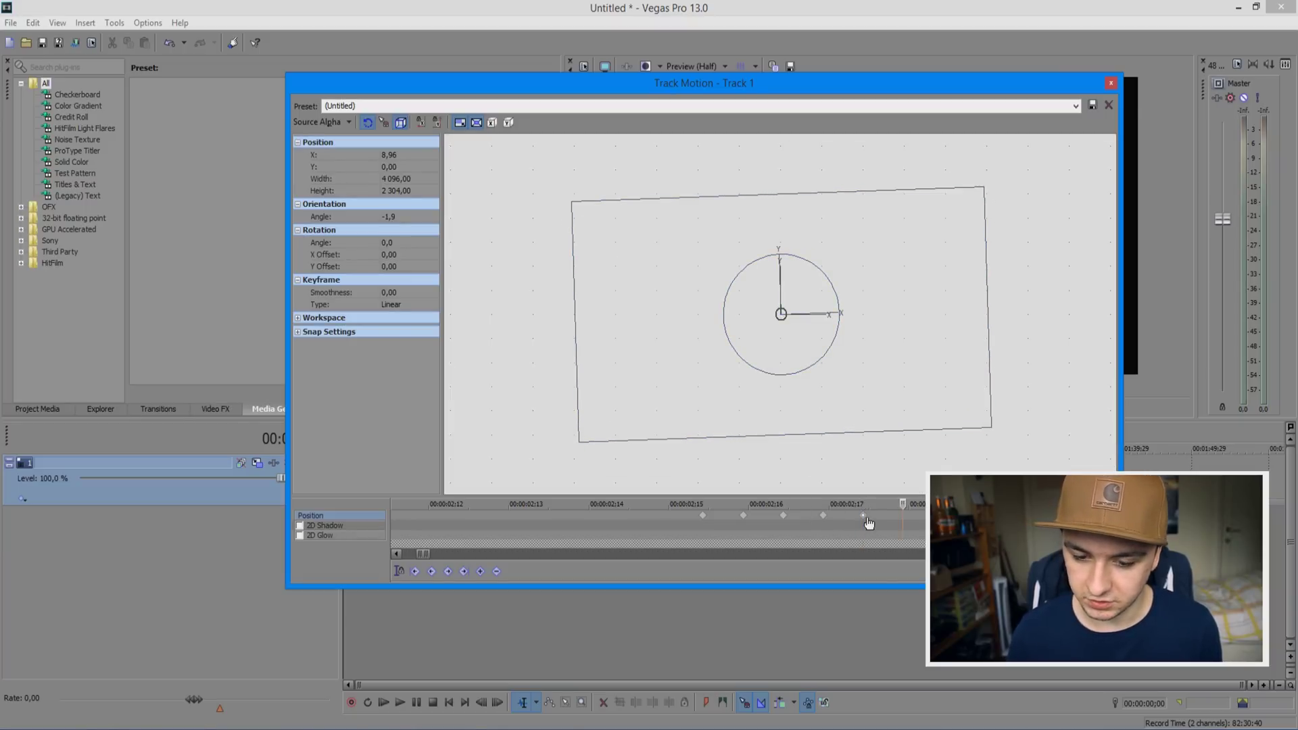
{"action": "left_click", "coordinate": [787, 395]}
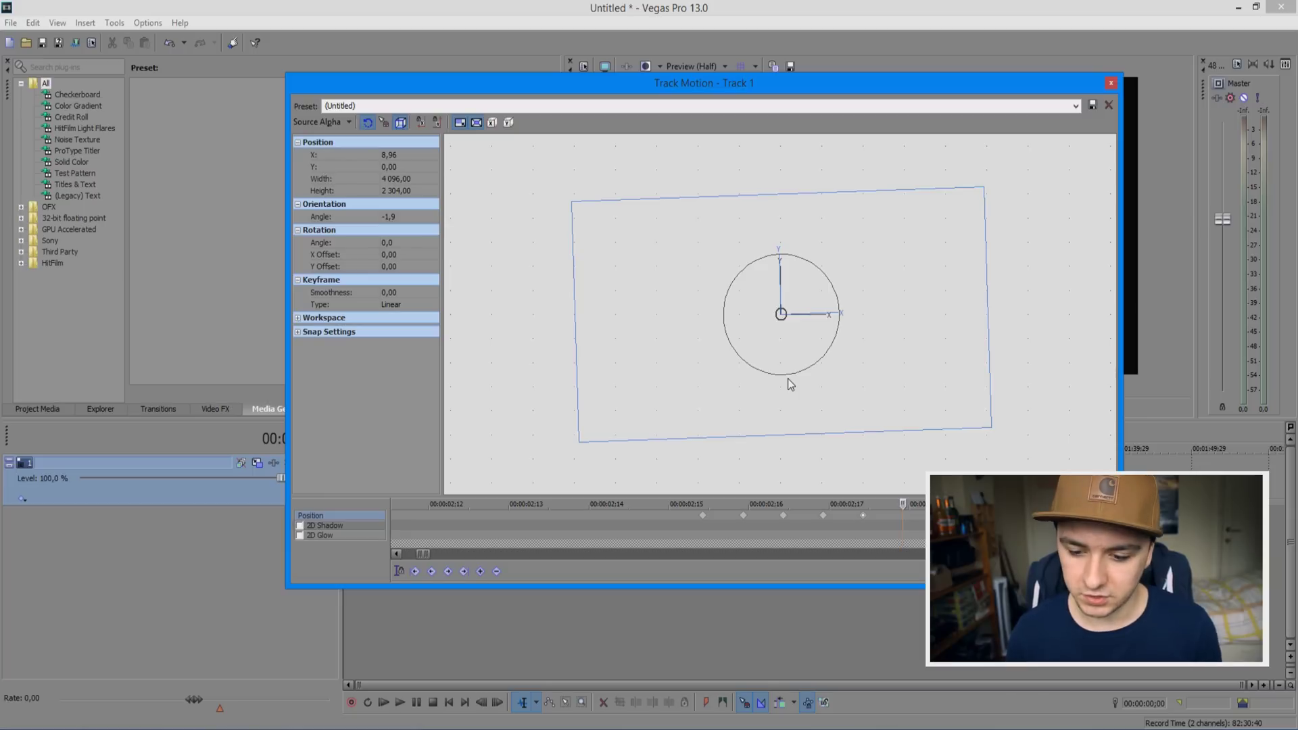
{"action": "left_click", "coordinate": [762, 374]}
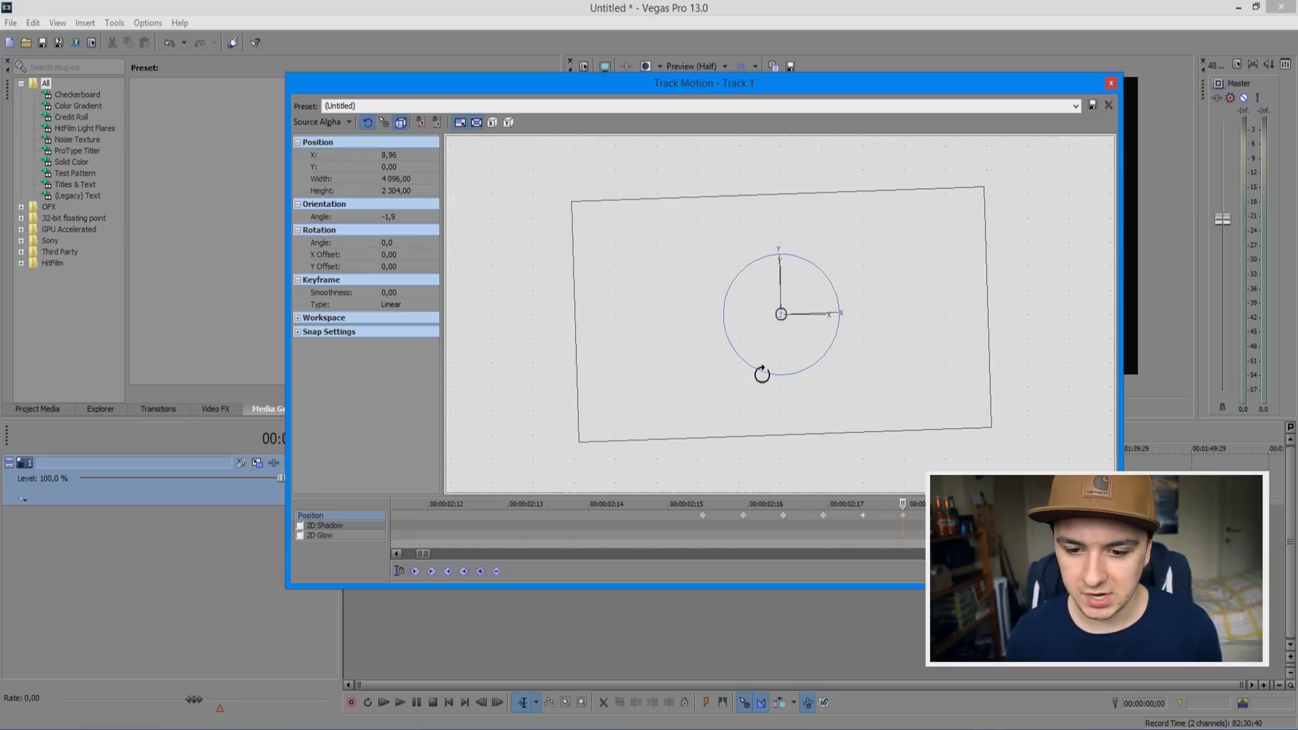
{"action": "mouse_move", "coordinate": [759, 369]}
{"action": "left_mouse_down"}
{"action": "mouse_move", "coordinate": [773, 368]}
{"action": "mouse_move", "coordinate": [763, 371]}
{"action": "left_mouse_up"}
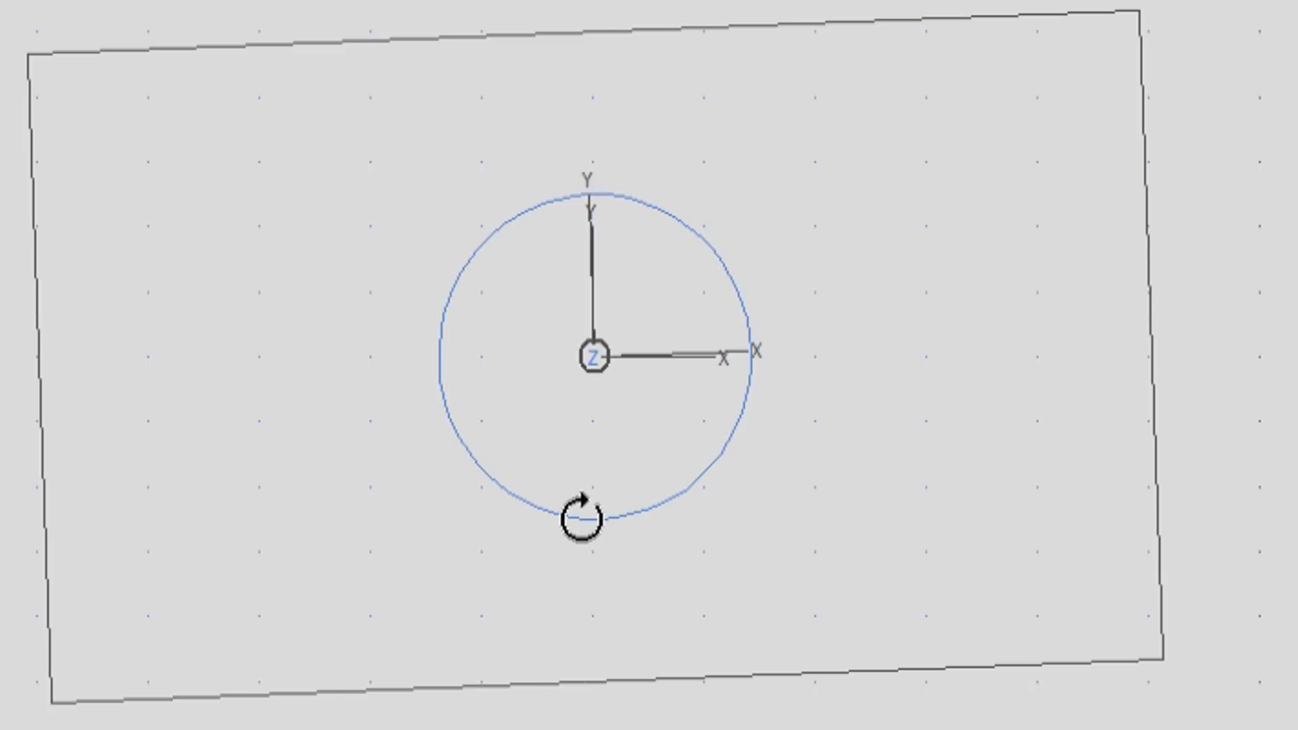
{"action": "left_click_drag", "start_coordinate": [777, 373], "coordinate": [775, 375]}
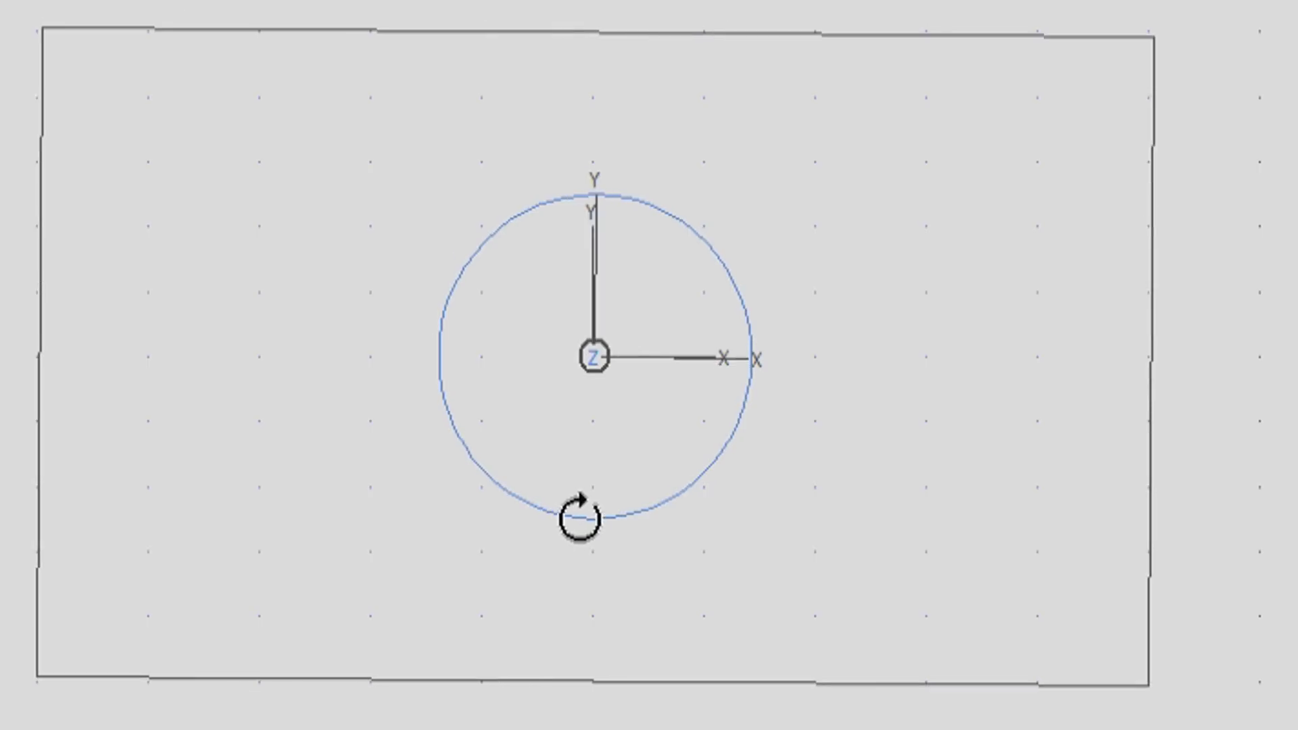
{"action": "left_click_drag", "start_coordinate": [580, 519], "coordinate": [585, 519]}
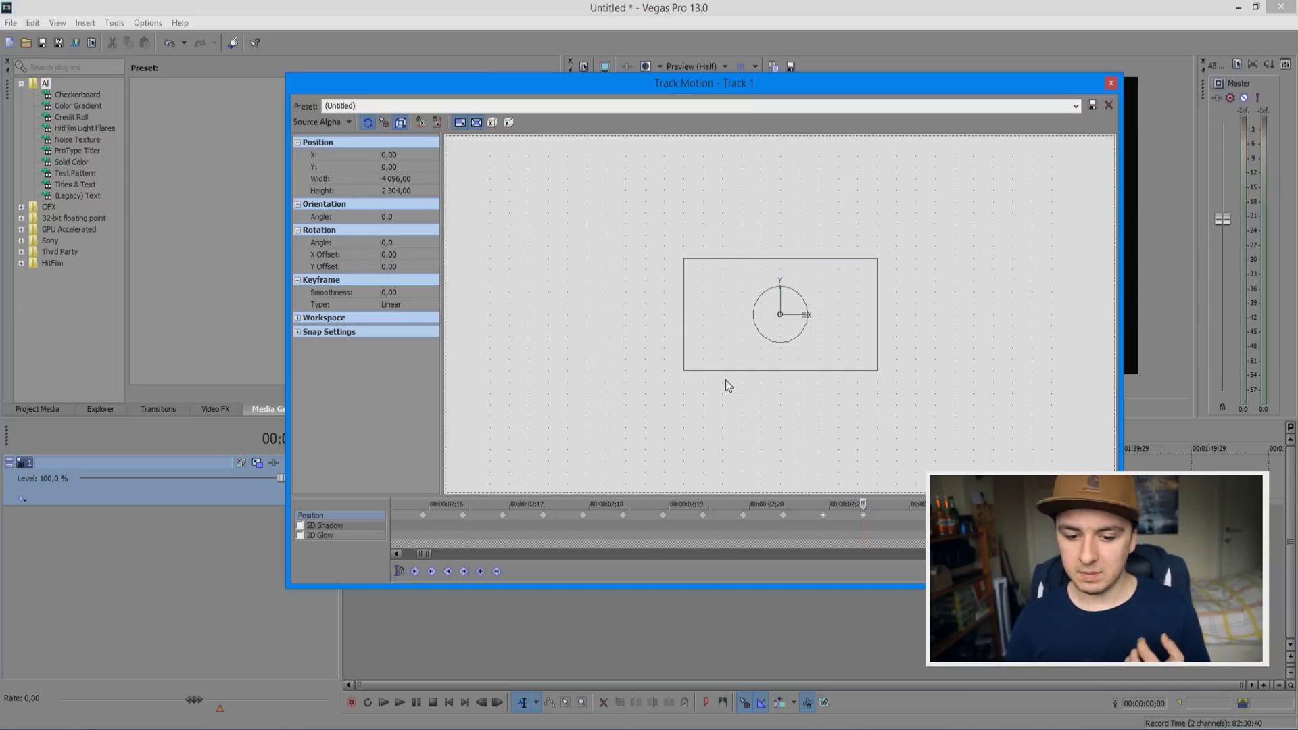
Select and copy all the rotation keyframes between about 2;15 and 2;21 on the Position row
{"action": "left_click_drag", "start_coordinate": [756, 89], "coordinate": [829, 161]}
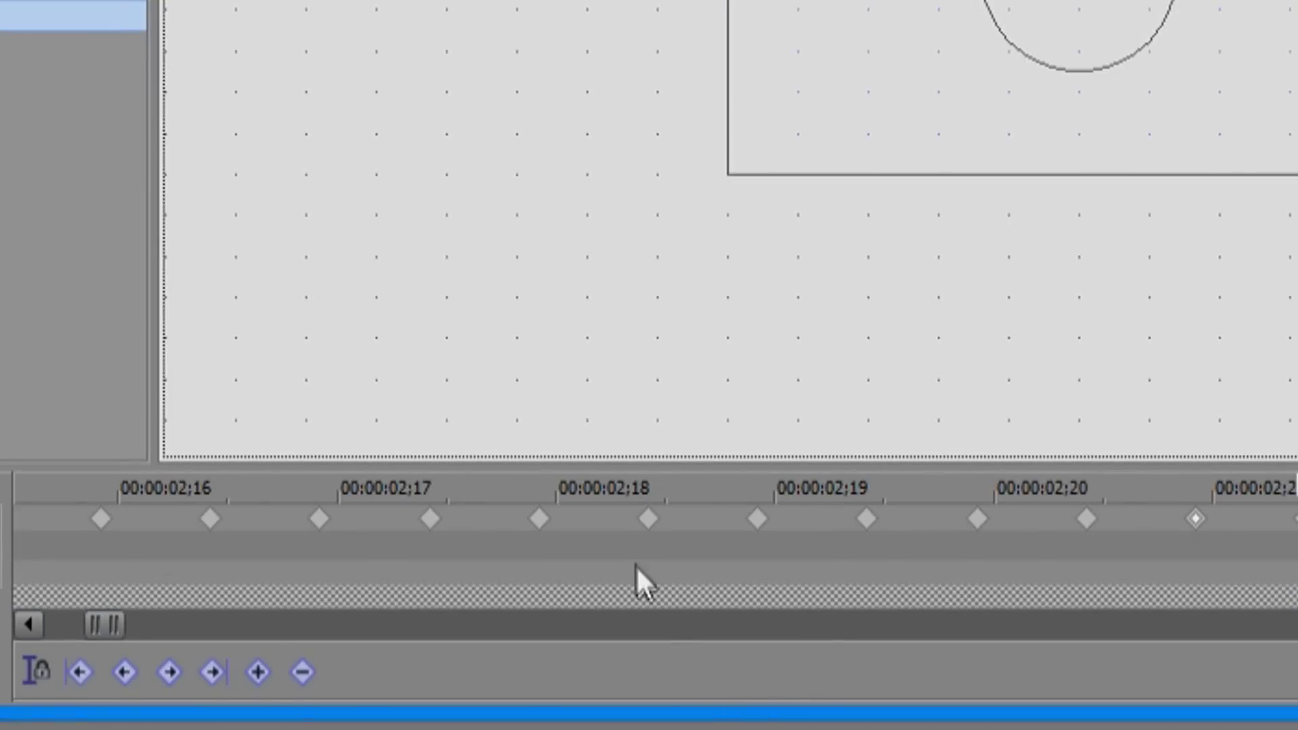
{"action": "scroll", "coordinate": [628, 563], "scroll_direction": "down", "scroll_amount": 3}
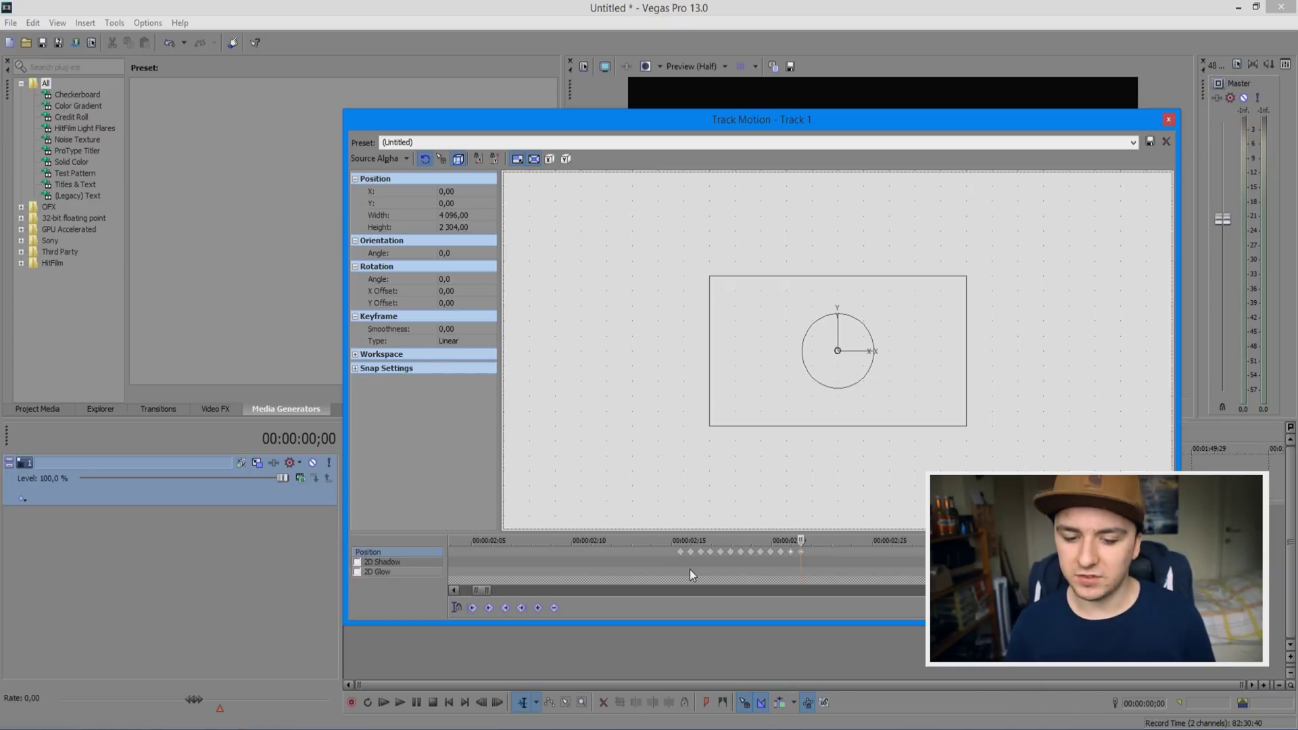
{"action": "scroll", "coordinate": [689, 569], "scroll_direction": "up", "scroll_amount": 2}
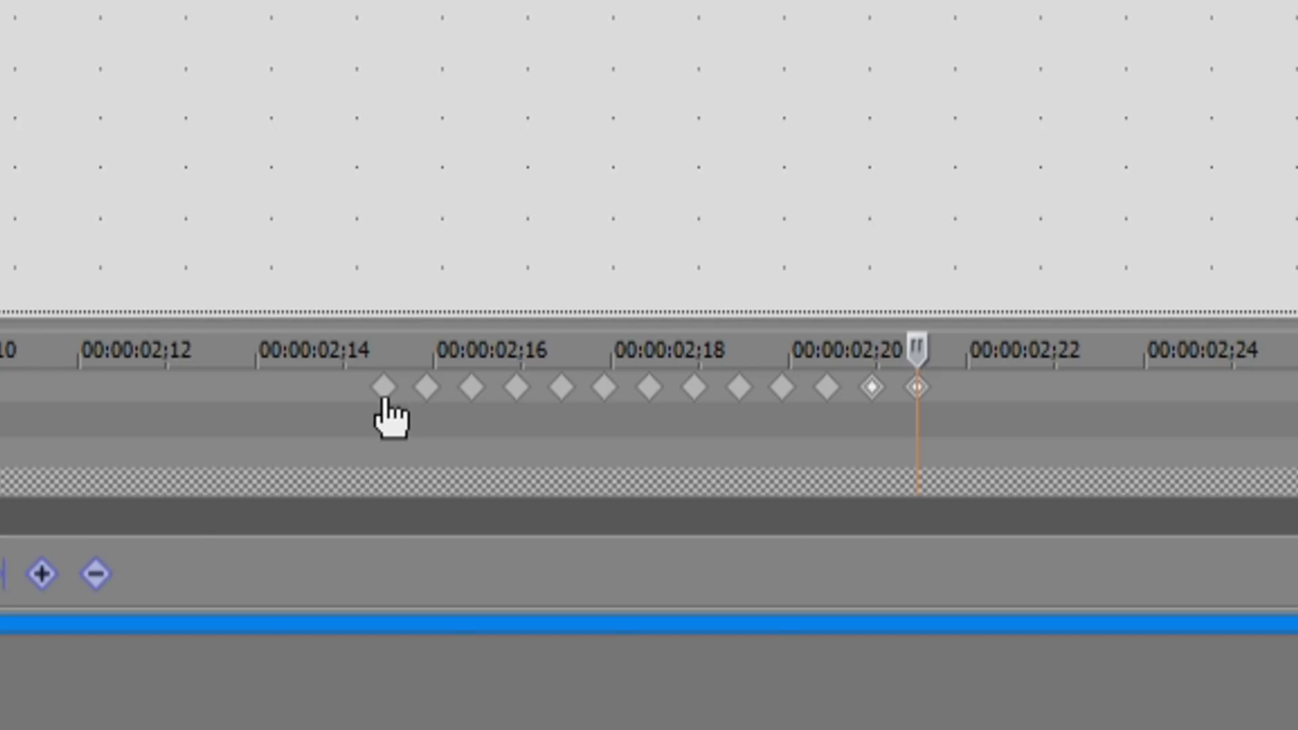
{"action": "left_click", "coordinate": [640, 553]}
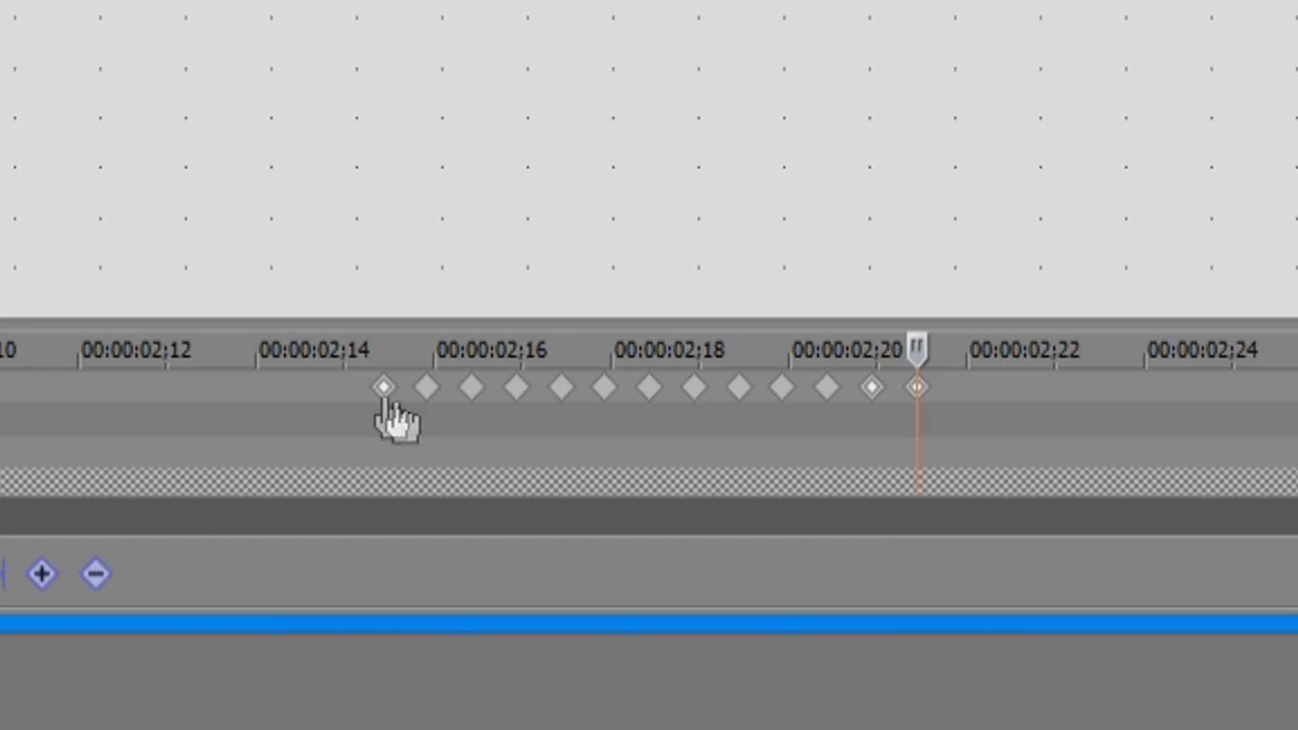
{"action": "left_click", "coordinate": [426, 389], "text": "ctrl"}
{"action": "left_click", "coordinate": [473, 391], "text": "ctrl"}
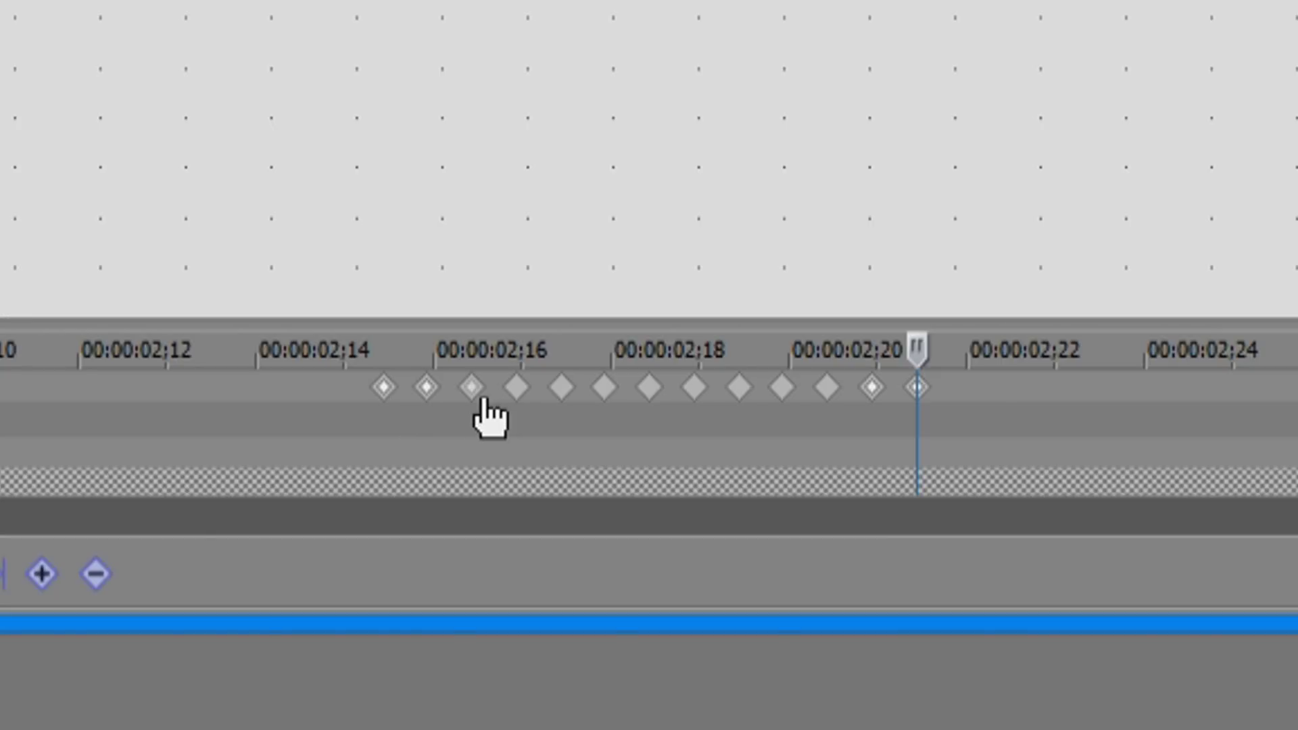
{"action": "left_click", "coordinate": [517, 388], "text": "ctrl"}
{"action": "left_click", "coordinate": [561, 389], "text": "ctrl"}
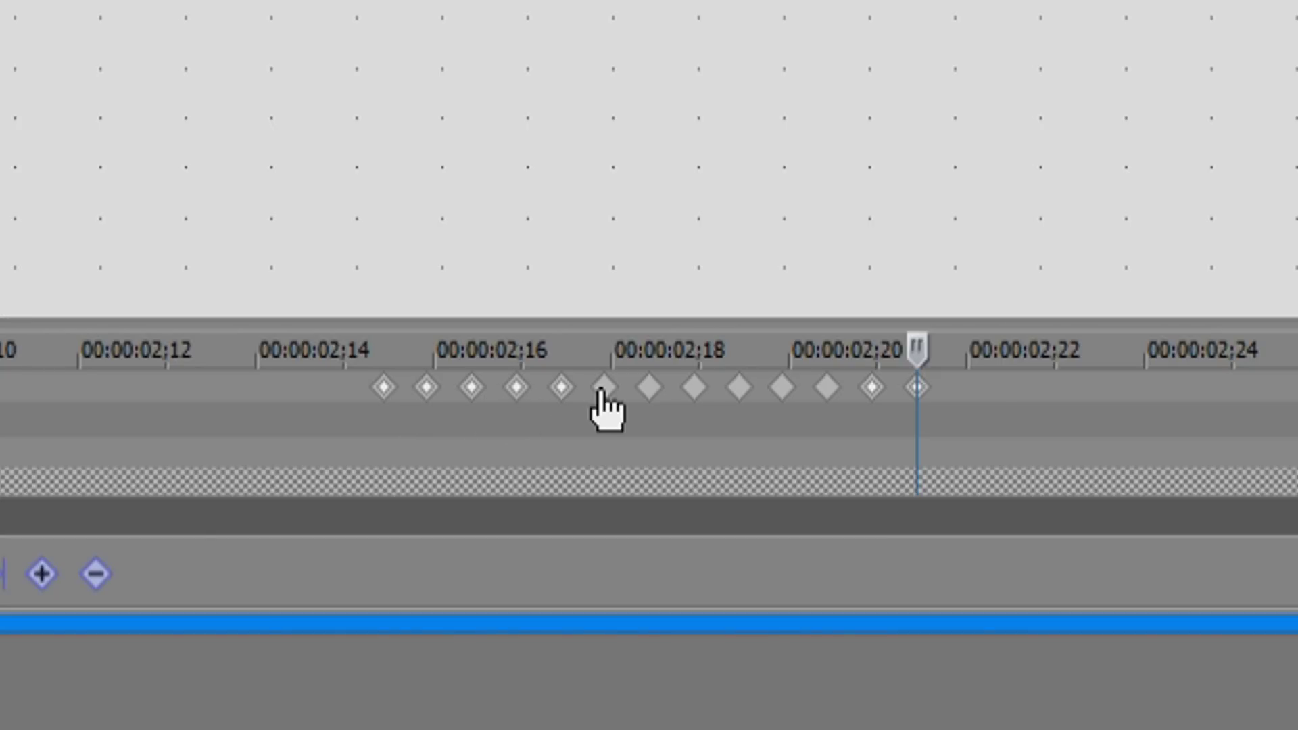
{"action": "left_click", "coordinate": [604, 388], "text": "ctrl"}
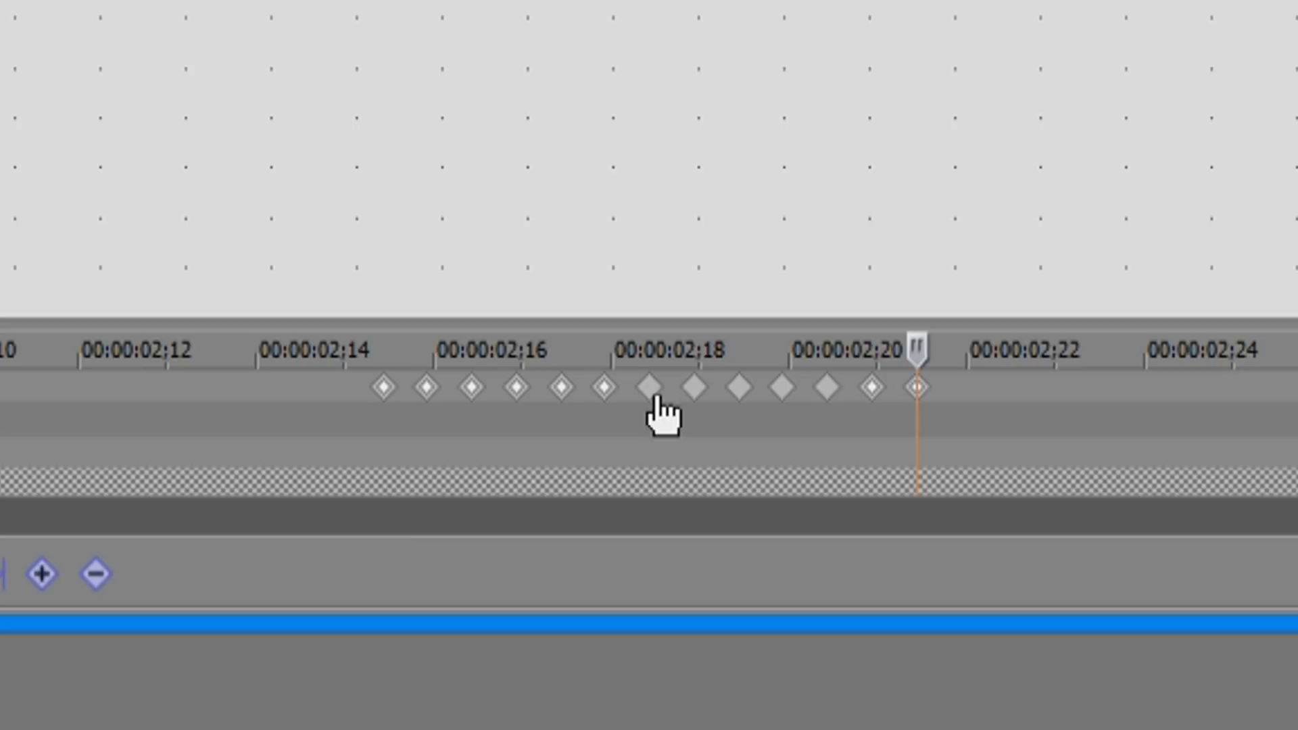
{"action": "left_click", "coordinate": [649, 388], "text": "ctrl"}
{"action": "left_click", "coordinate": [694, 389], "text": "ctrl"}
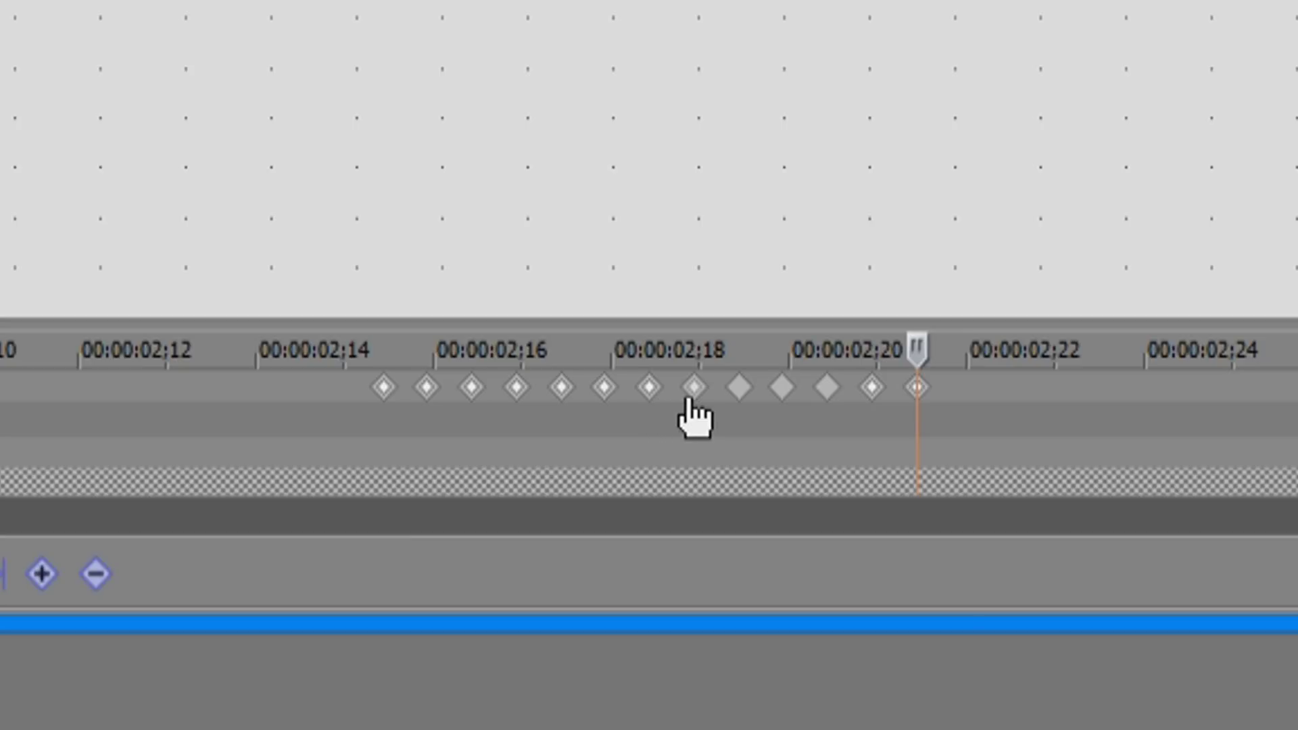
{"action": "left_click", "coordinate": [739, 389], "text": "ctrl"}
{"action": "left_click", "coordinate": [782, 389], "text": "ctrl"}
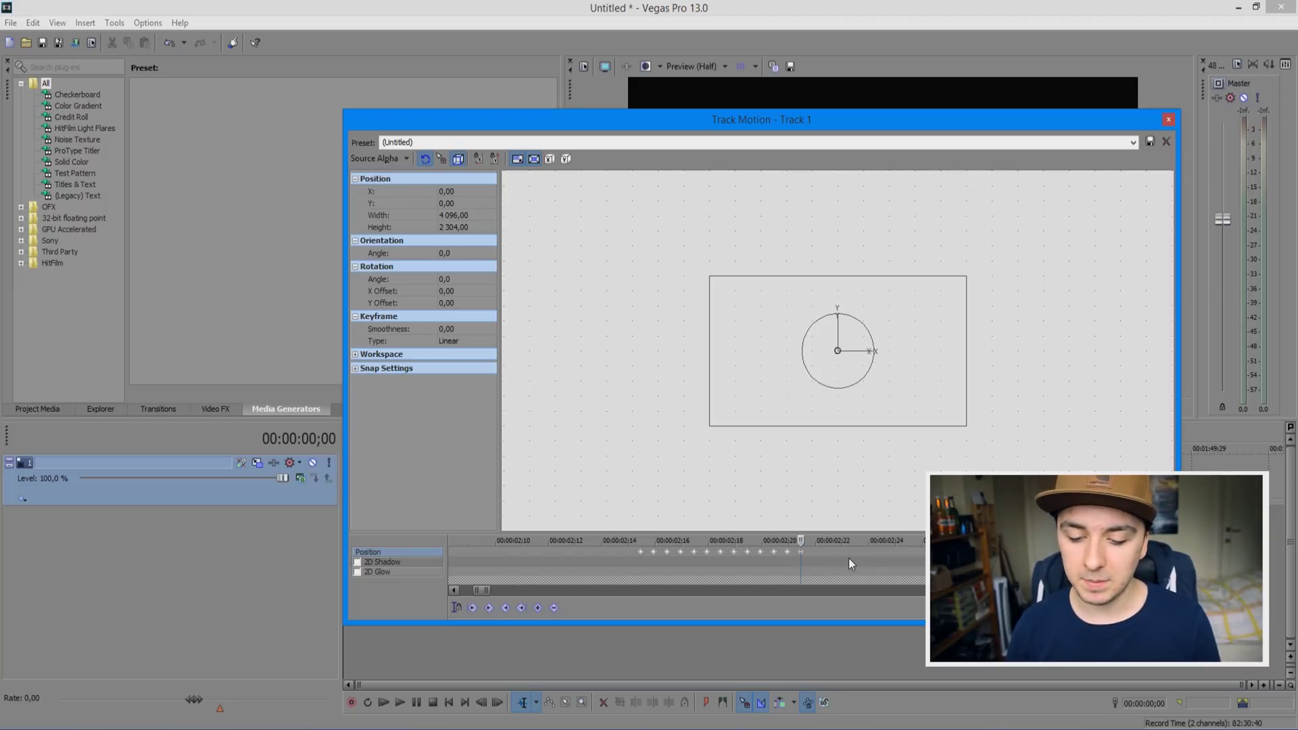
Paste the copied keyframes three times in succession after the last keyframe, at about 2;22, 2;28 and 3;05
{"action": "scroll", "coordinate": [809, 553], "scroll_direction": "up", "scroll_amount": 3}
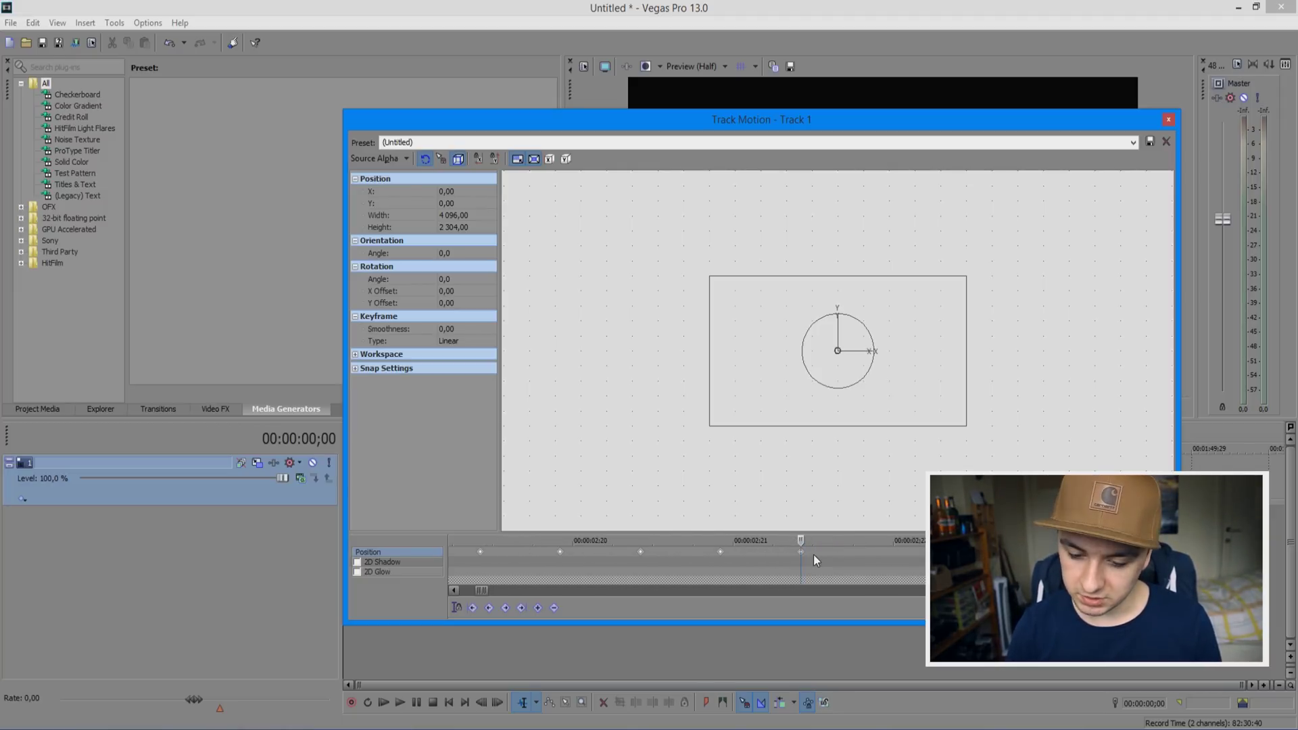
{"action": "scroll", "coordinate": [813, 554], "scroll_direction": "down", "scroll_amount": 3}
{"action": "key", "text": "ctrl+v"}
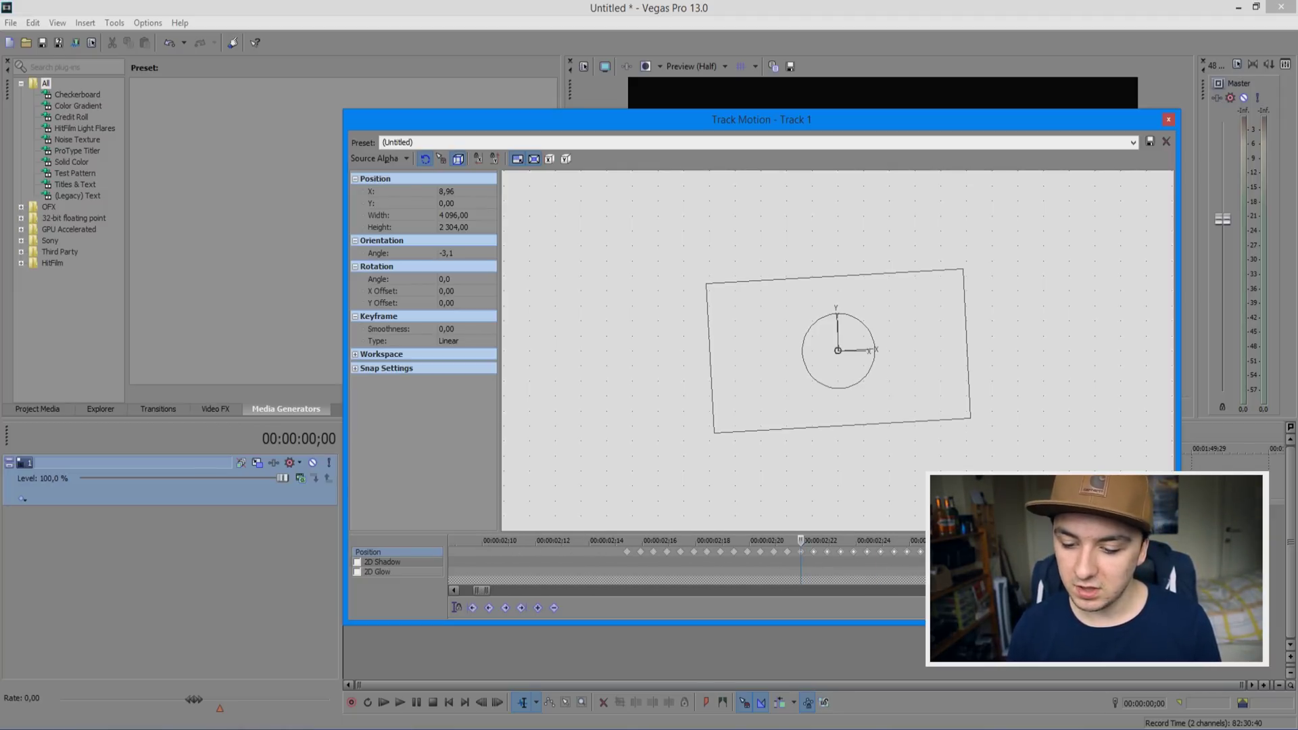
{"action": "left_click", "coordinate": [974, 552]}
{"action": "scroll", "coordinate": [811, 553], "scroll_direction": "up", "scroll_amount": 2}
{"action": "left_click", "coordinate": [840, 553]}
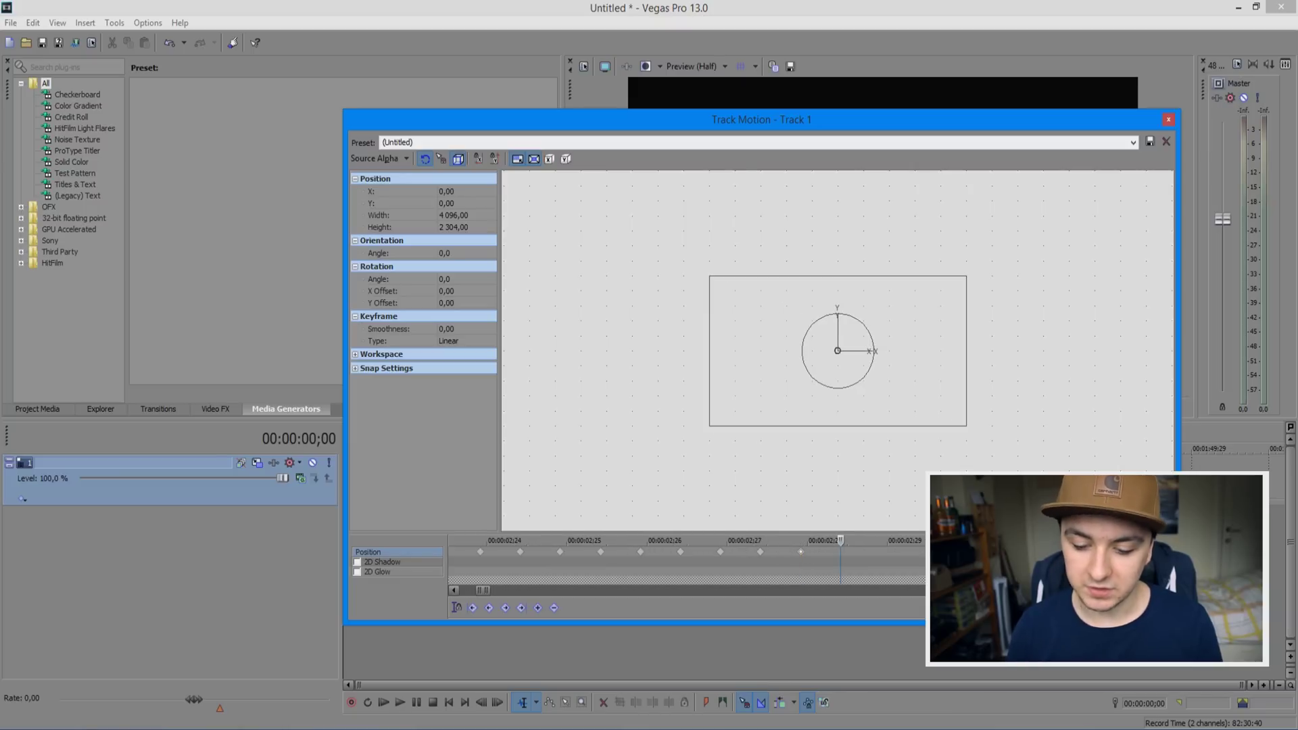
{"action": "key", "text": "ctrl+v"}
{"action": "scroll", "coordinate": [822, 559], "scroll_direction": "down", "scroll_amount": 5}
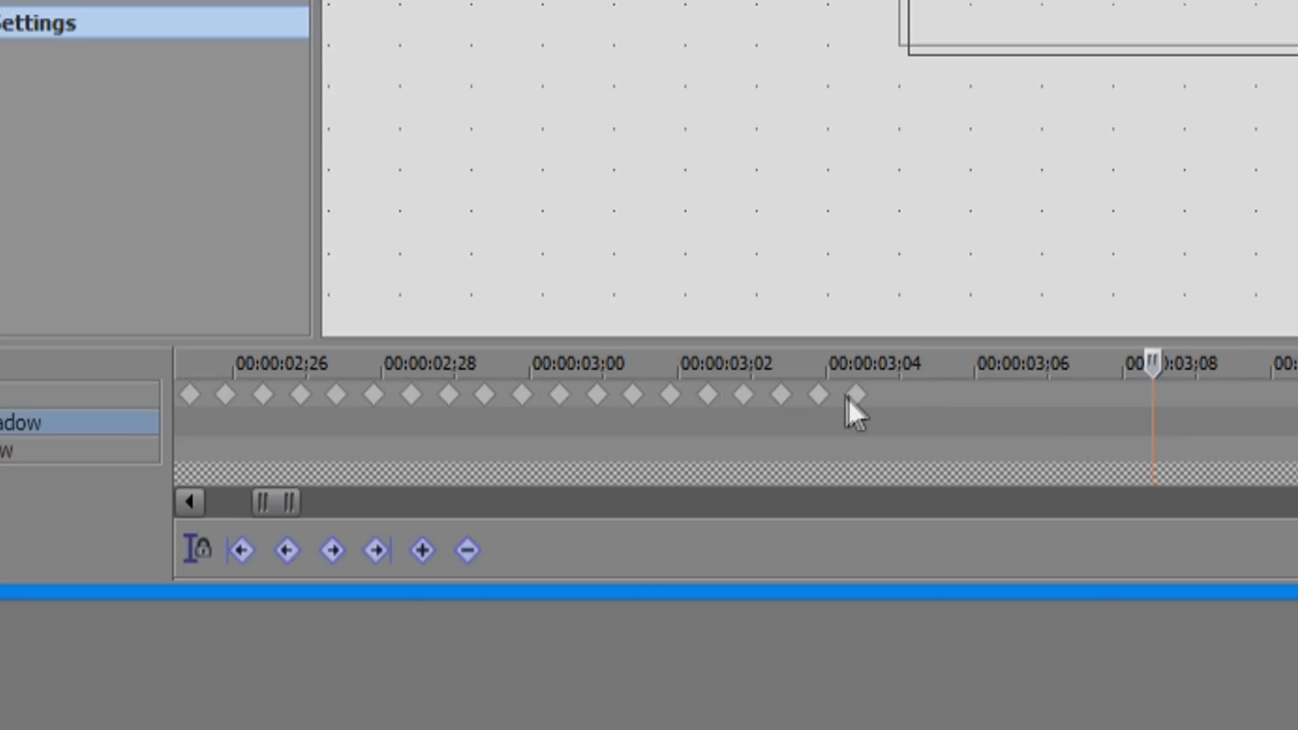
{"action": "left_click", "coordinate": [854, 398]}
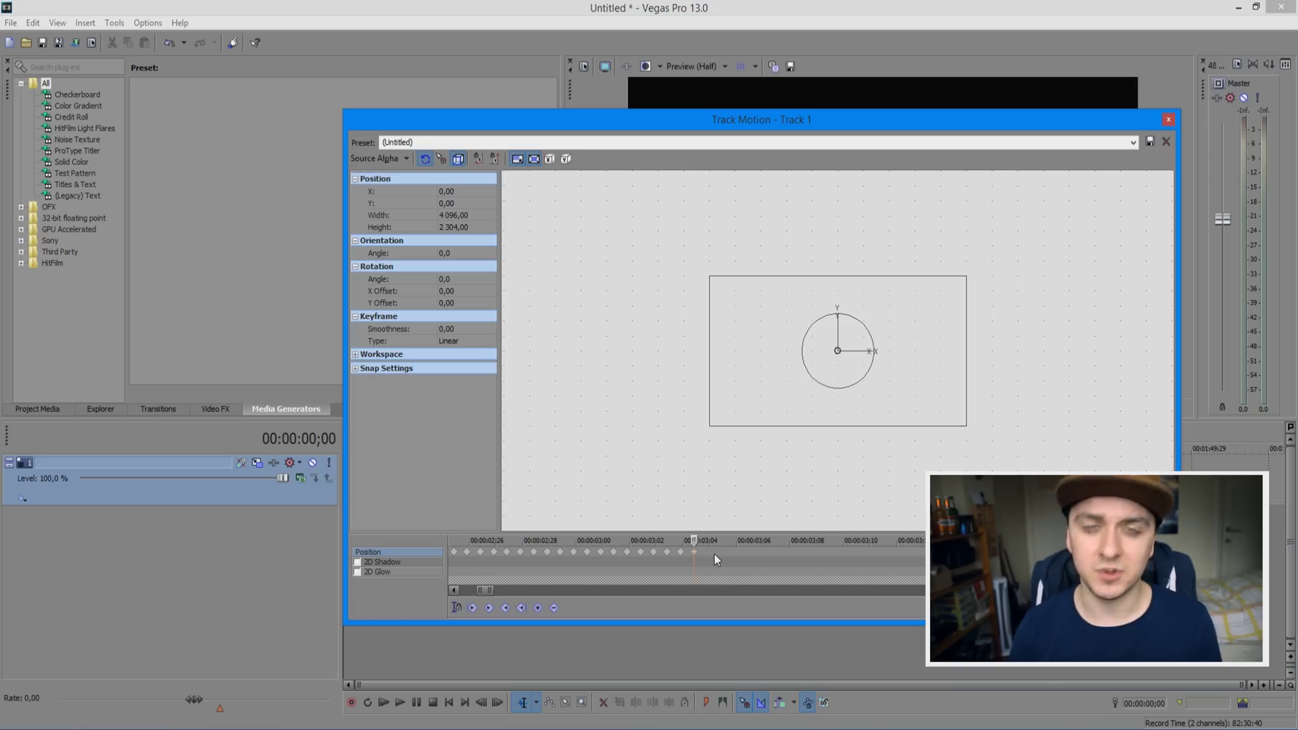
{"action": "key", "text": "ctrl+v"}
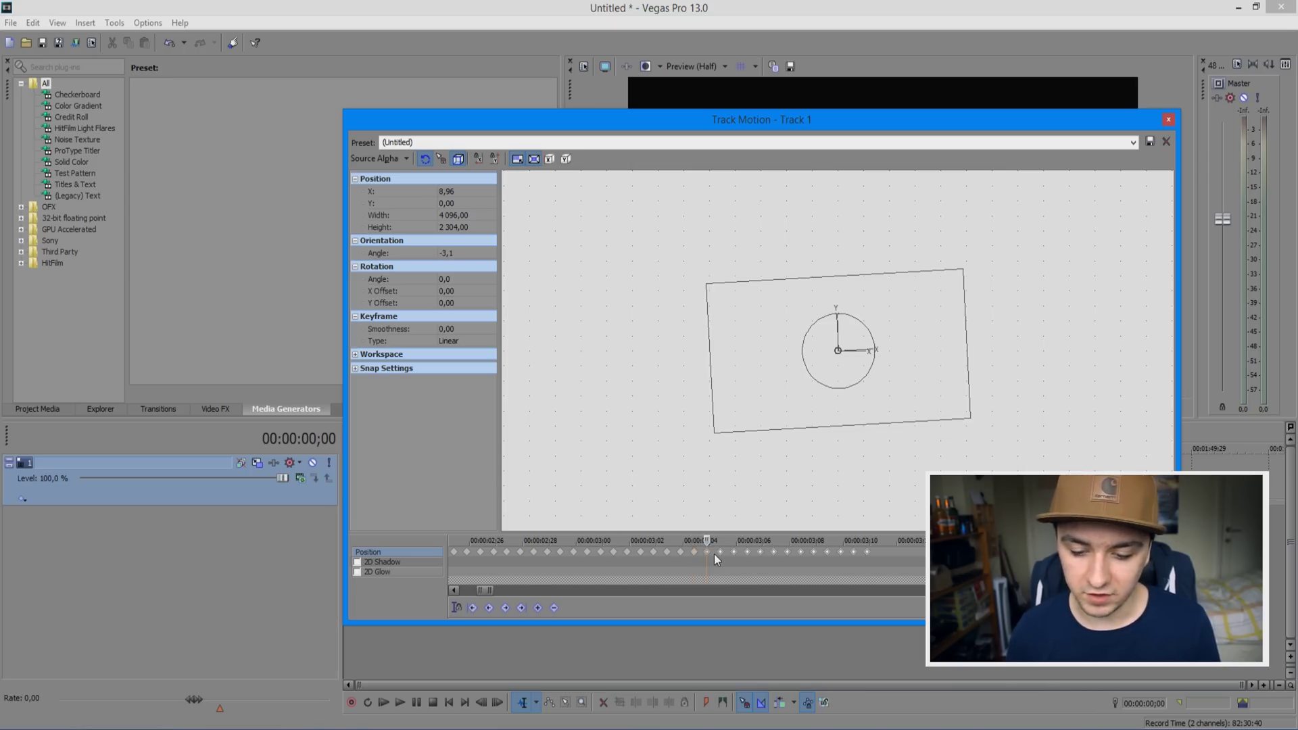
Close and reopen the track's Track Motion and paste the copied keyframes after the last keyframe at about 3;11 and 3;18
{"action": "left_click", "coordinate": [1168, 122]}
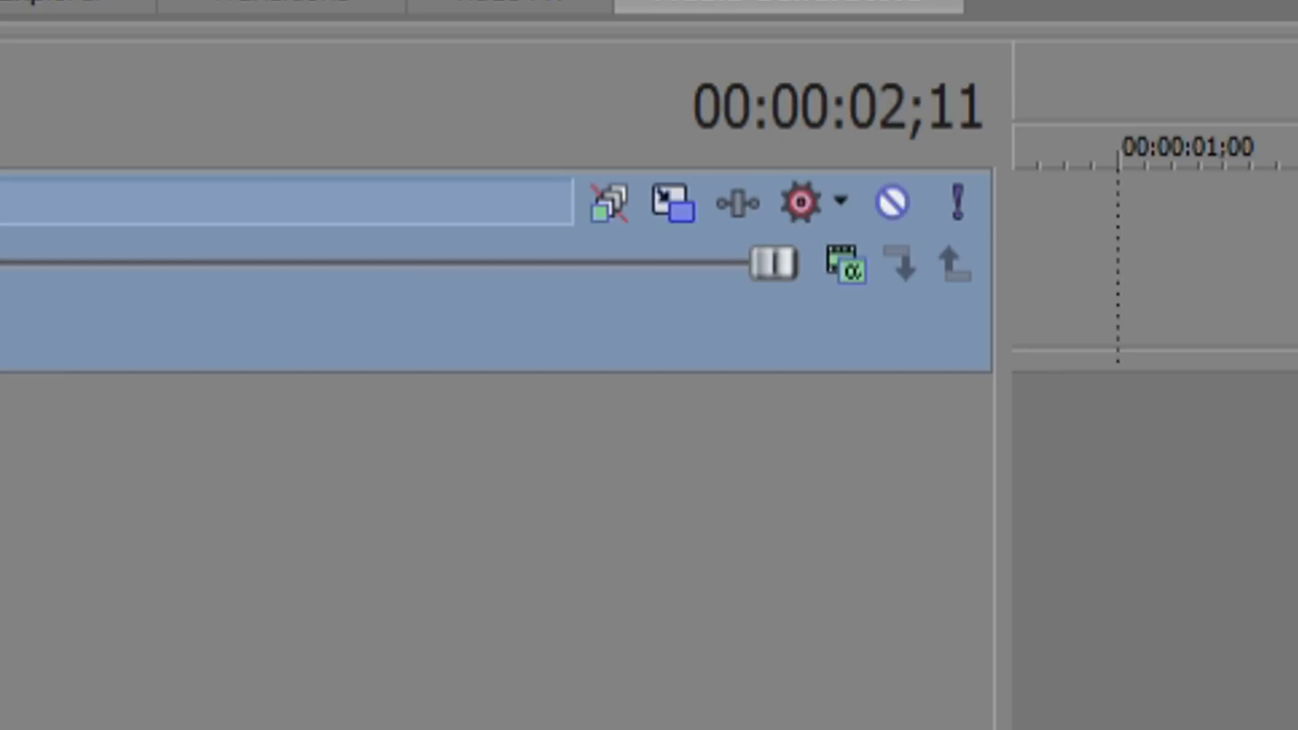
{"action": "left_click", "coordinate": [675, 204]}
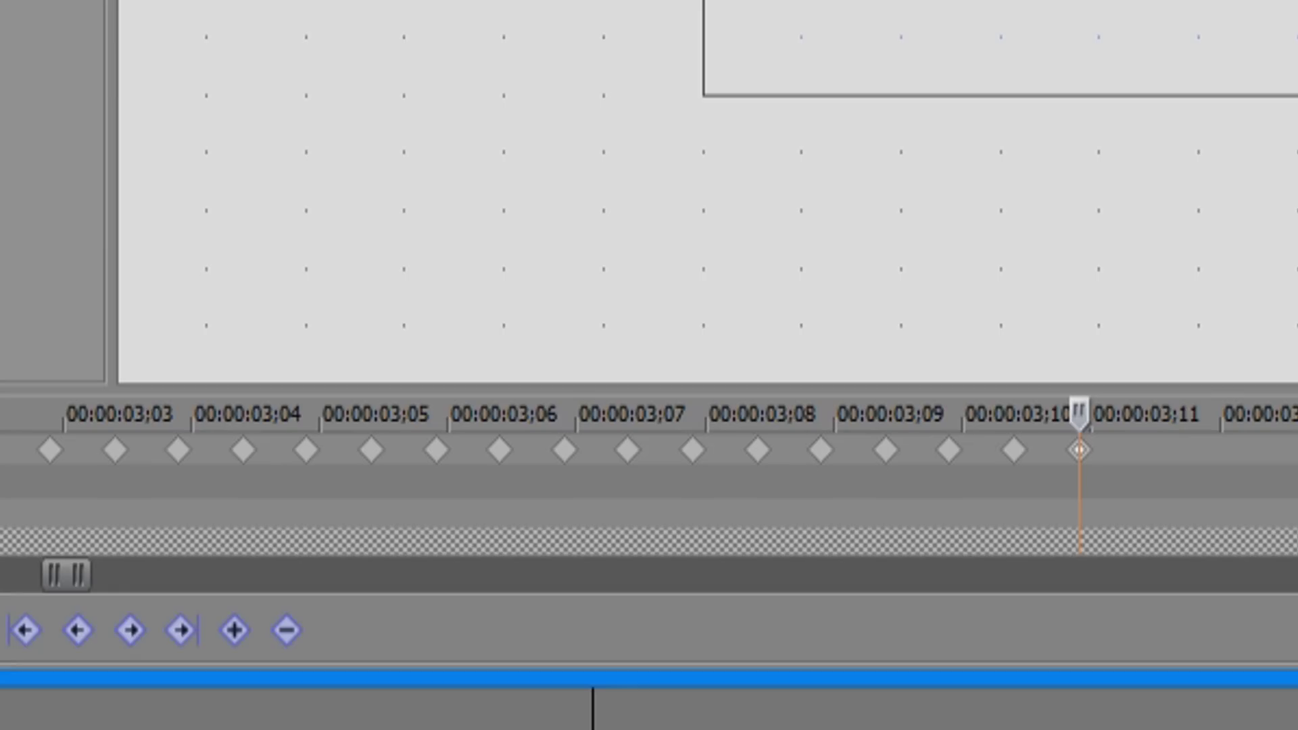
{"action": "scroll", "coordinate": [843, 564], "scroll_direction": "up", "scroll_amount": 1}
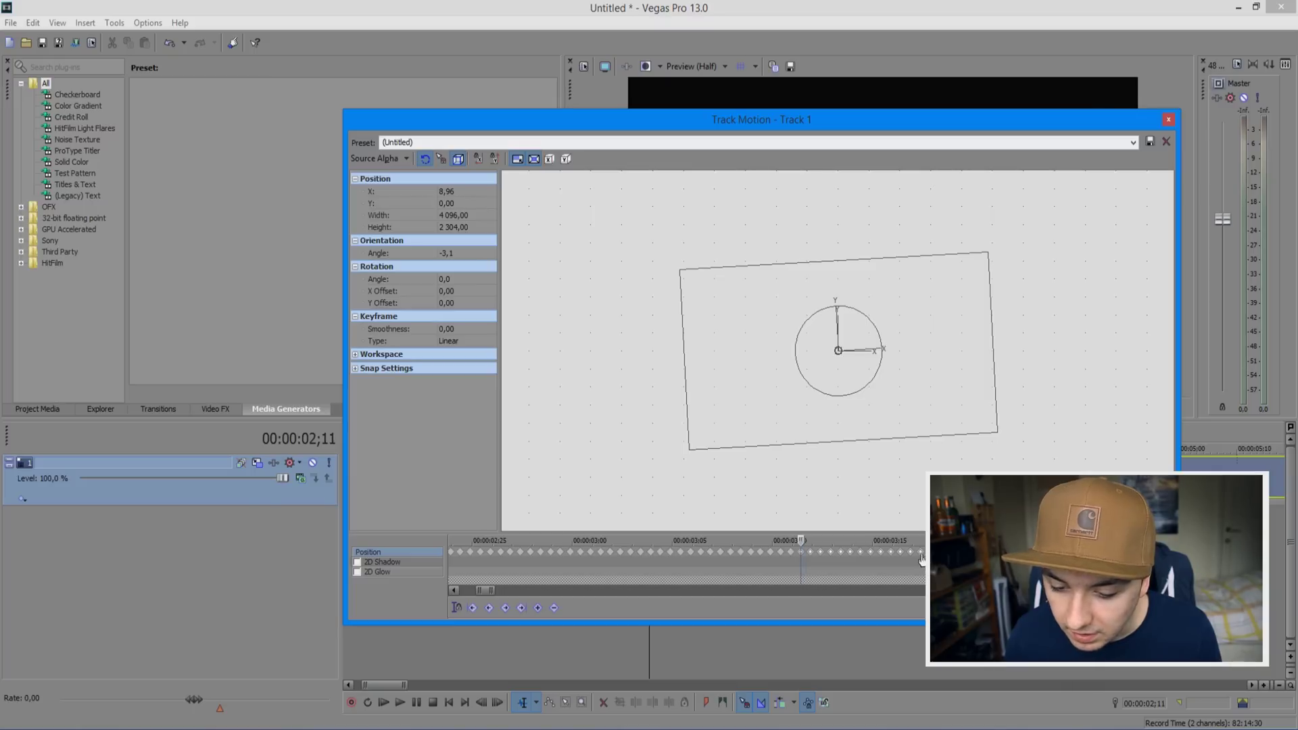
{"action": "left_click", "coordinate": [922, 559]}
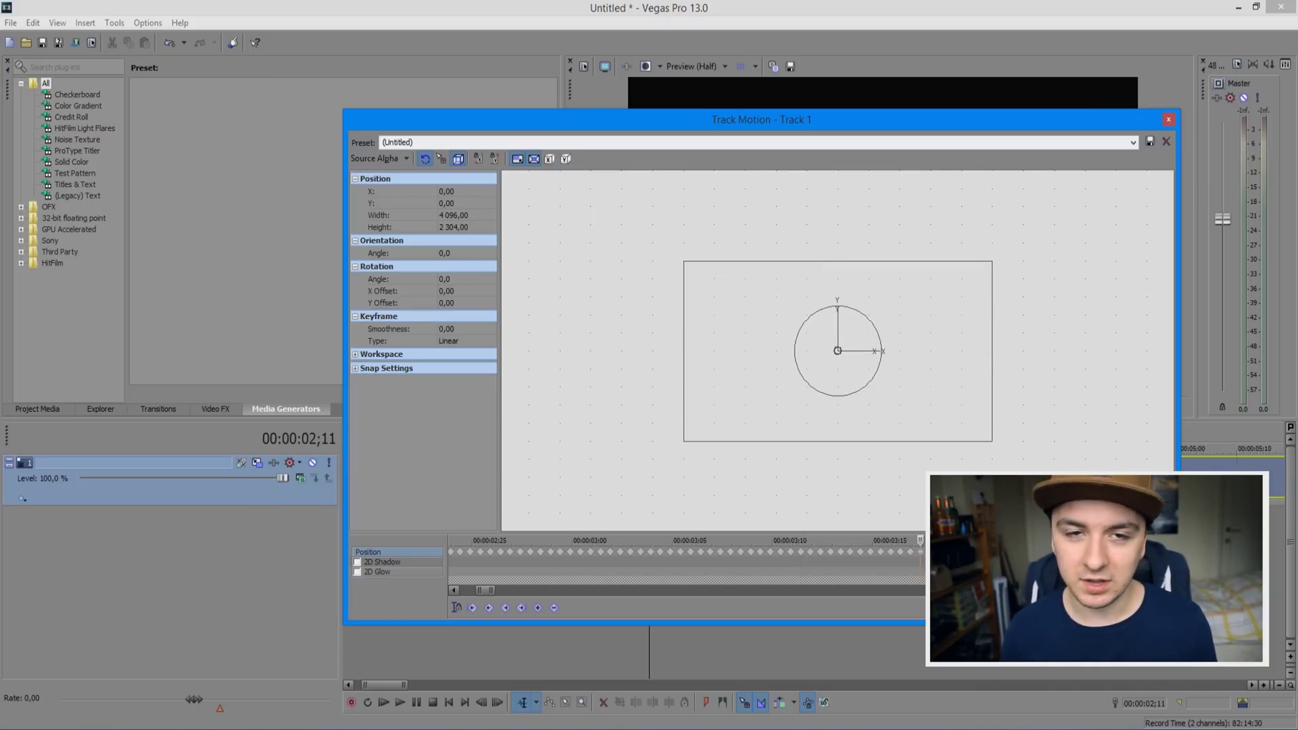
{"action": "scroll", "coordinate": [800, 561], "scroll_direction": "up", "scroll_amount": 2}
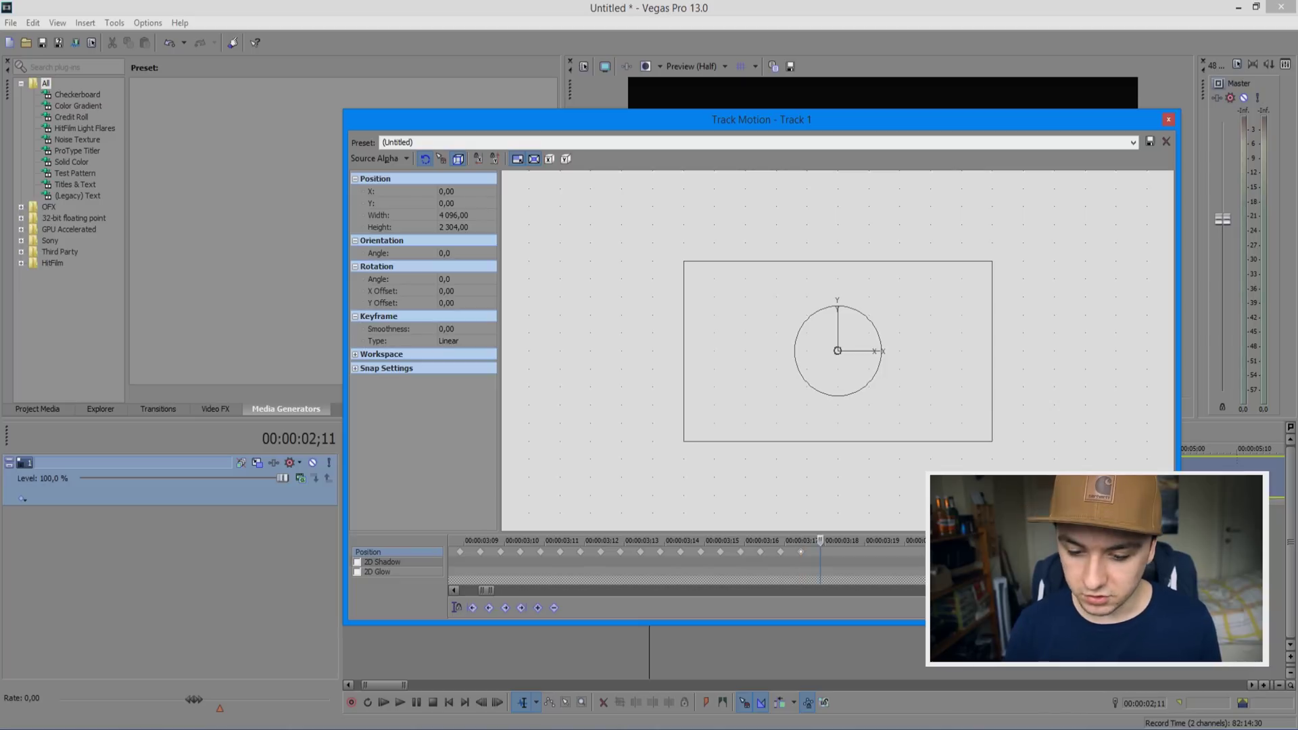
{"action": "key", "text": "ctrl+v"}
{"action": "scroll", "coordinate": [800, 561], "scroll_direction": "down", "scroll_amount": 2}
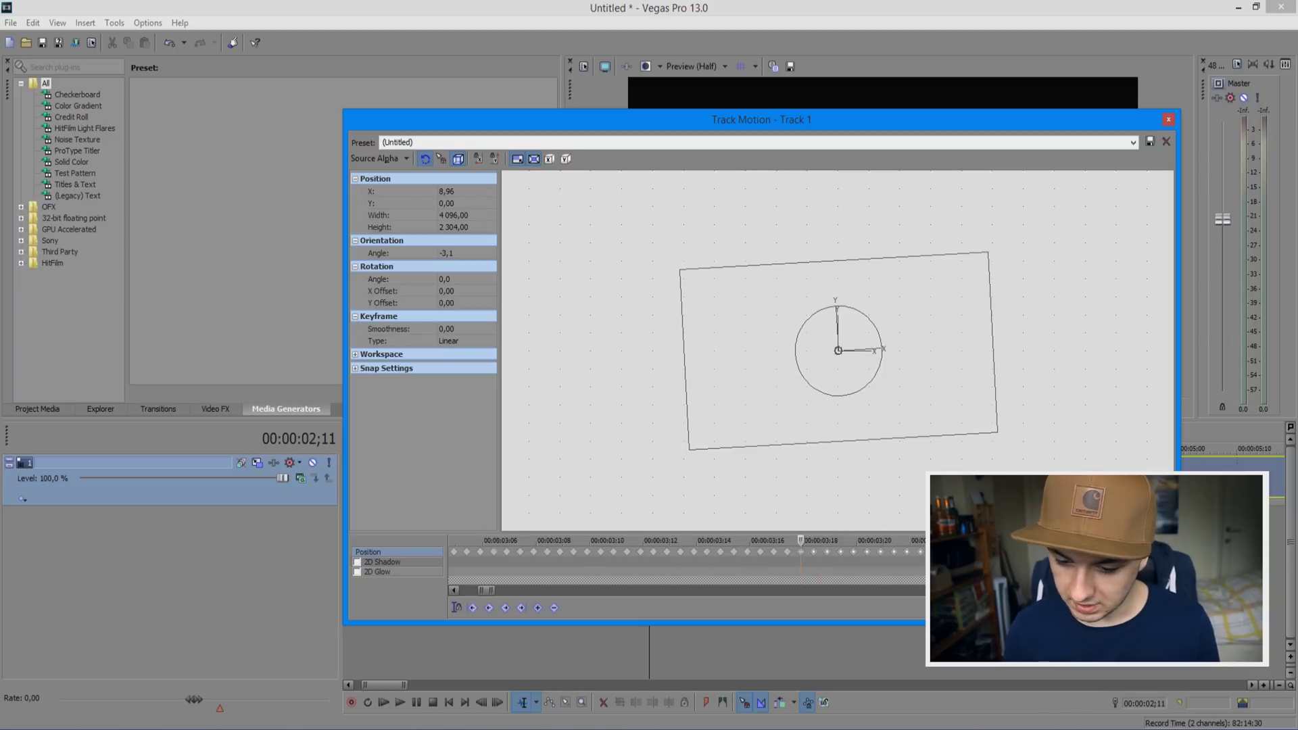
Keep pasting the copied keyframes after the last keyframe until they extend past 4;10, and close Track Motion
{"action": "left_click", "coordinate": [920, 555]}
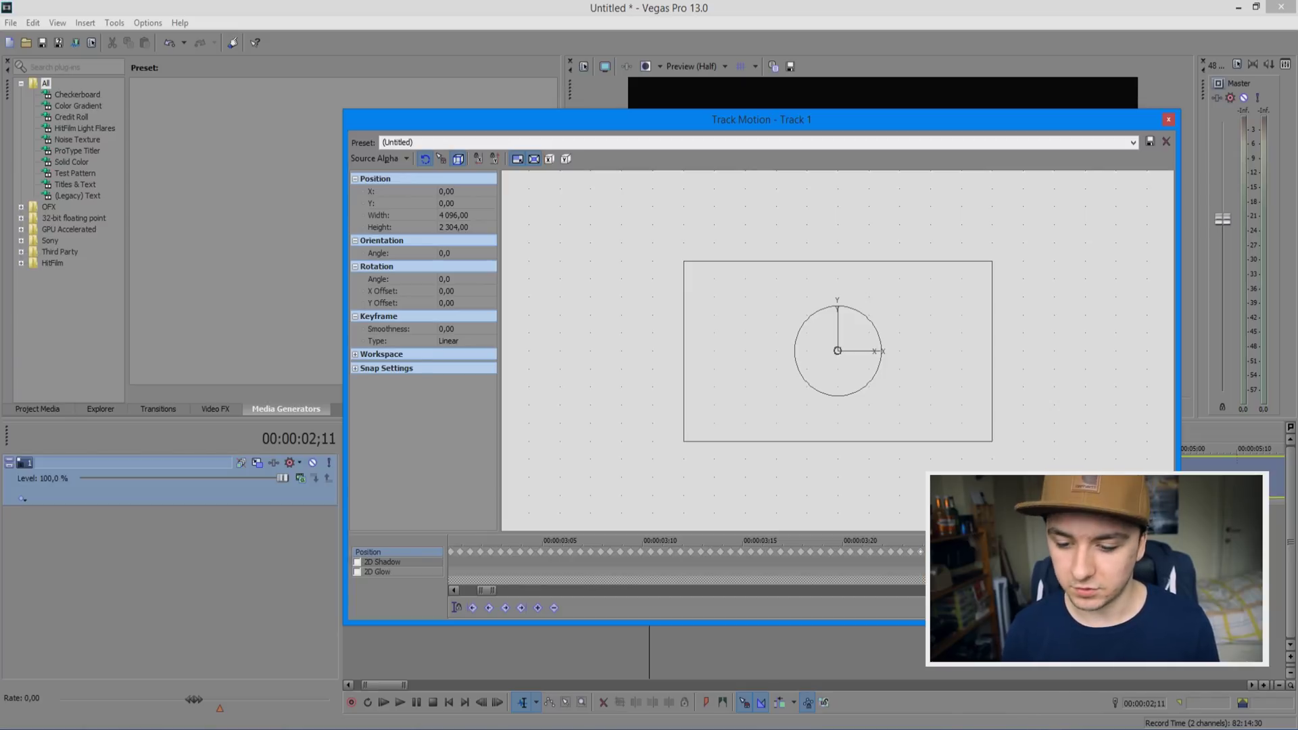
{"action": "key", "text": "ctrl+v"}
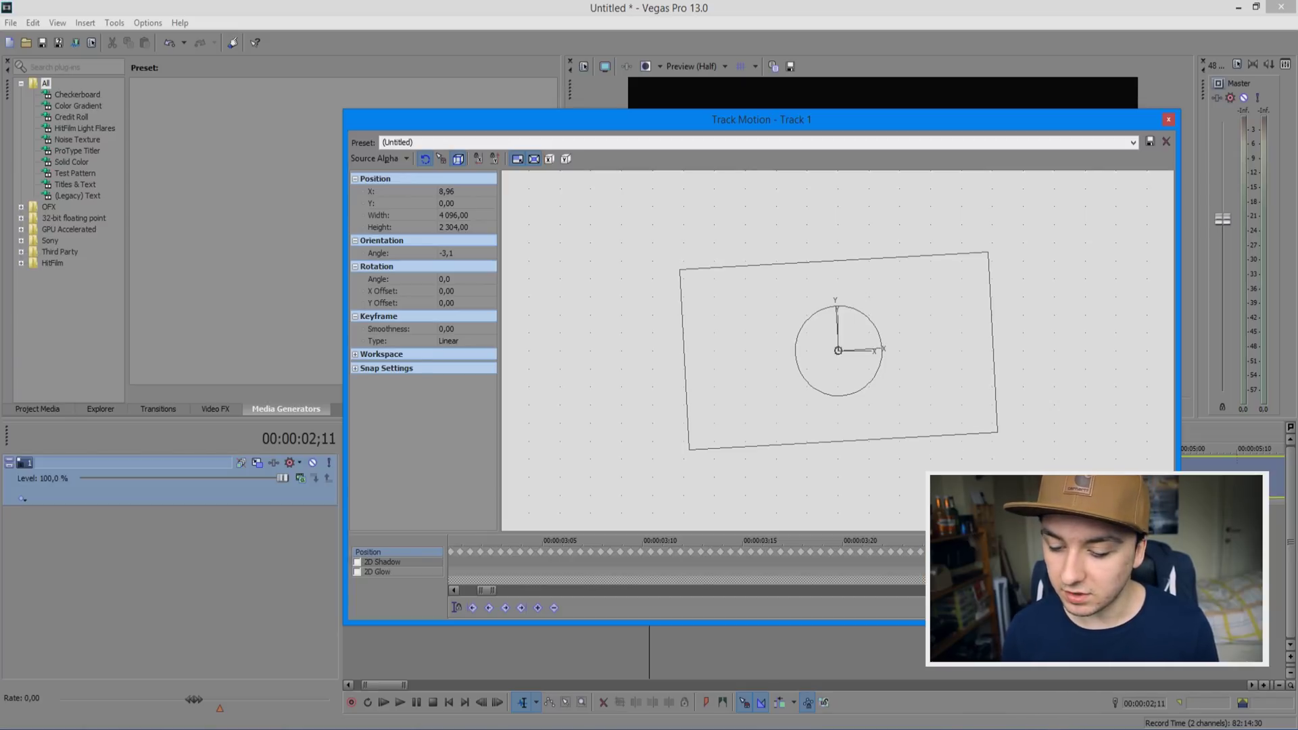
{"action": "left_click", "coordinate": [1043, 552]}
{"action": "scroll", "coordinate": [1043, 552], "scroll_direction": "up", "scroll_amount": 1}
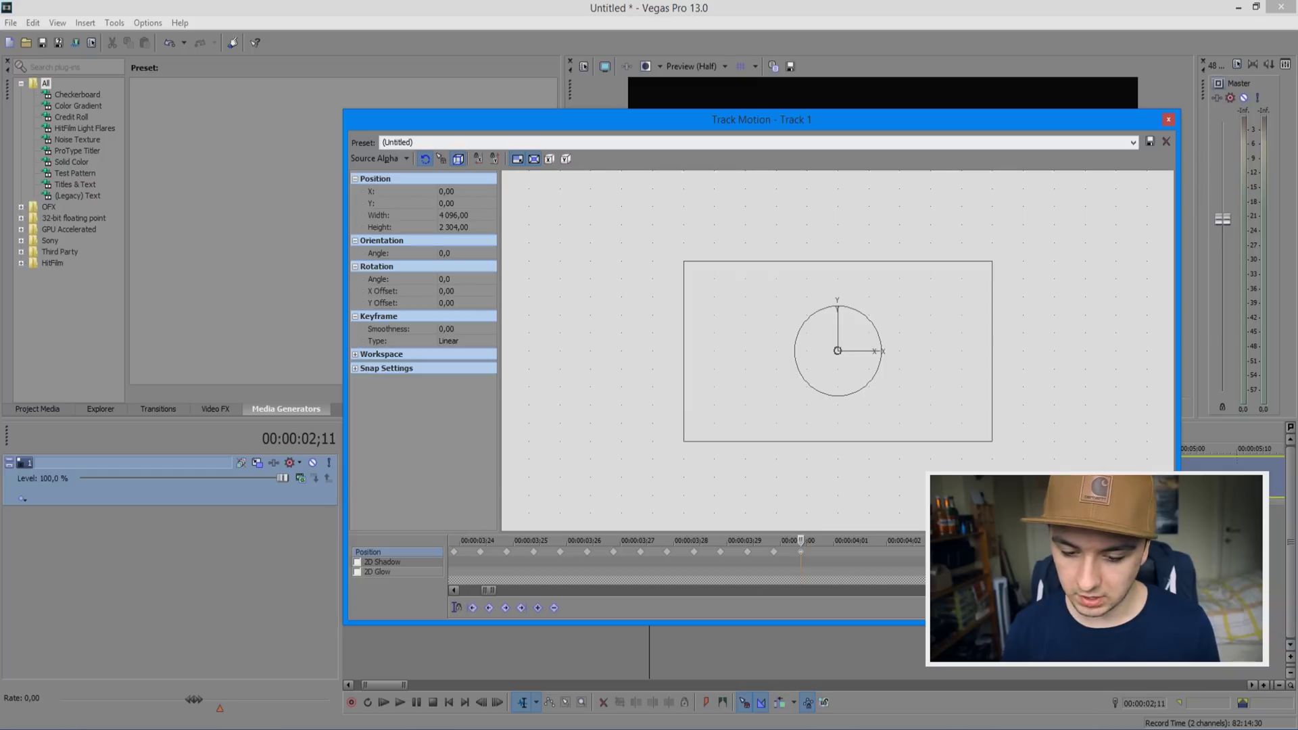
{"action": "scroll", "coordinate": [801, 552], "scroll_direction": "down", "scroll_amount": 1}
{"action": "key", "text": "ctrl+v"}
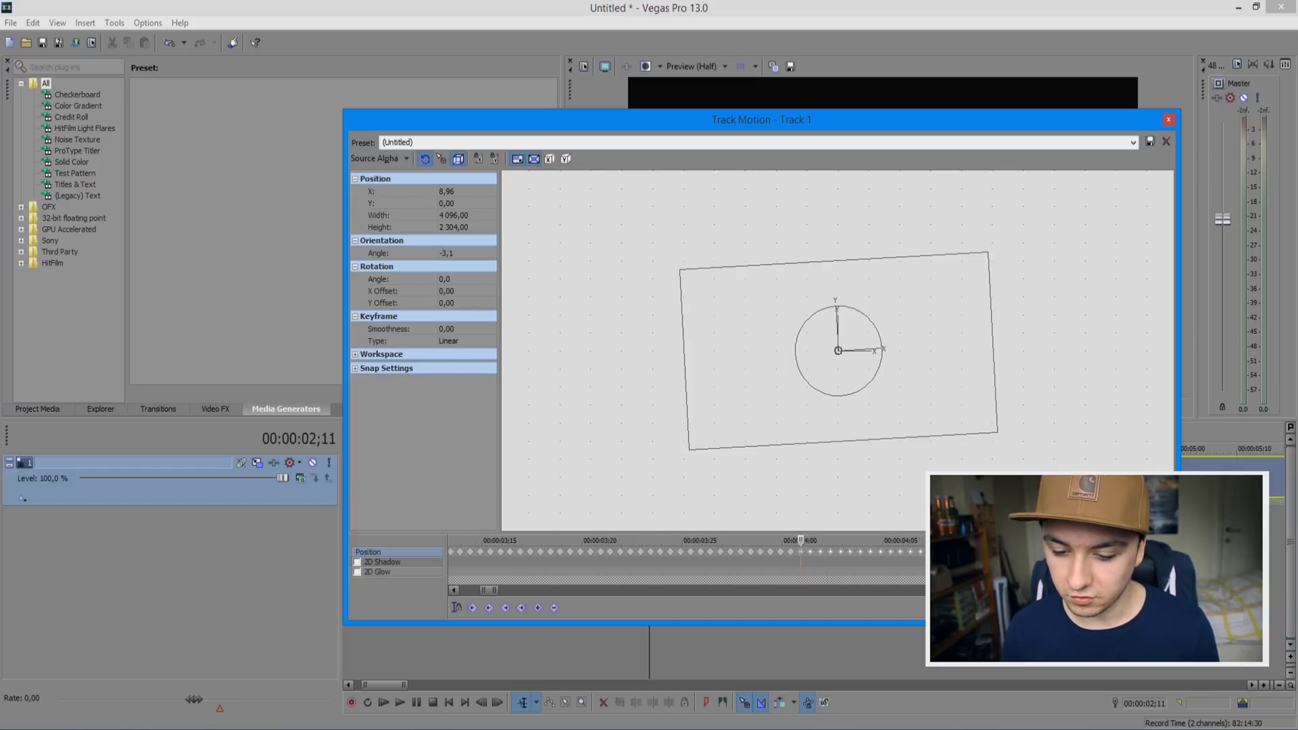
{"action": "key", "text": "ctrl+y"}
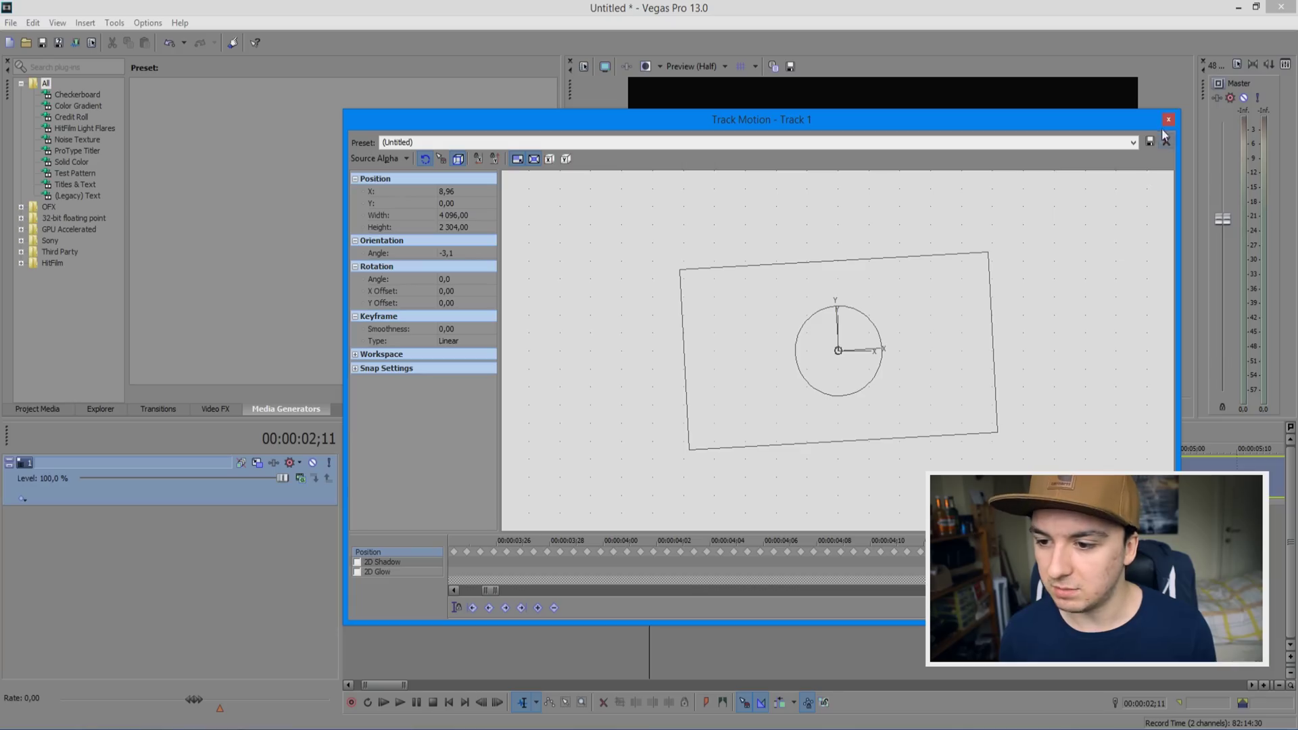
{"action": "left_click", "coordinate": [1168, 129]}
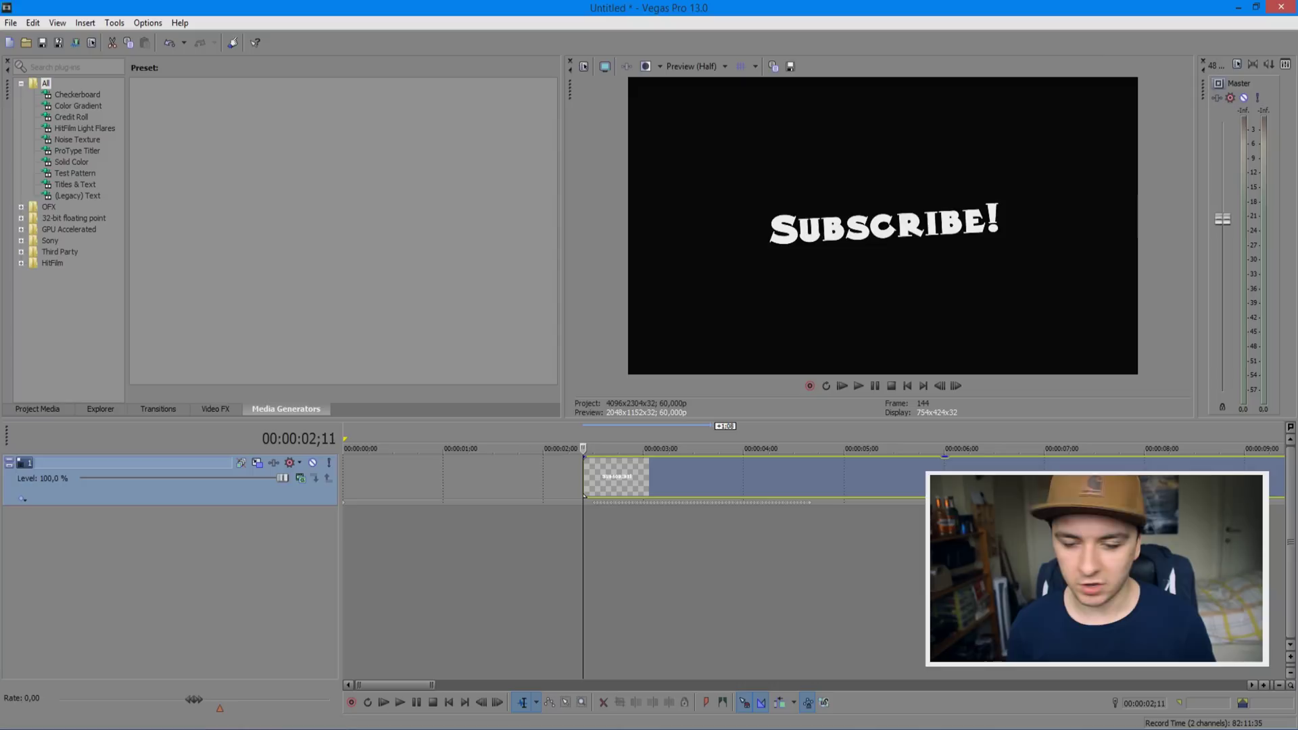
Place the playhead inside the title clip at 3;01 to check the rotated text in the preview
{"action": "left_click", "coordinate": [738, 466]}
{"action": "left_click", "coordinate": [700, 477]}
{"action": "left_click", "coordinate": [658, 477]}
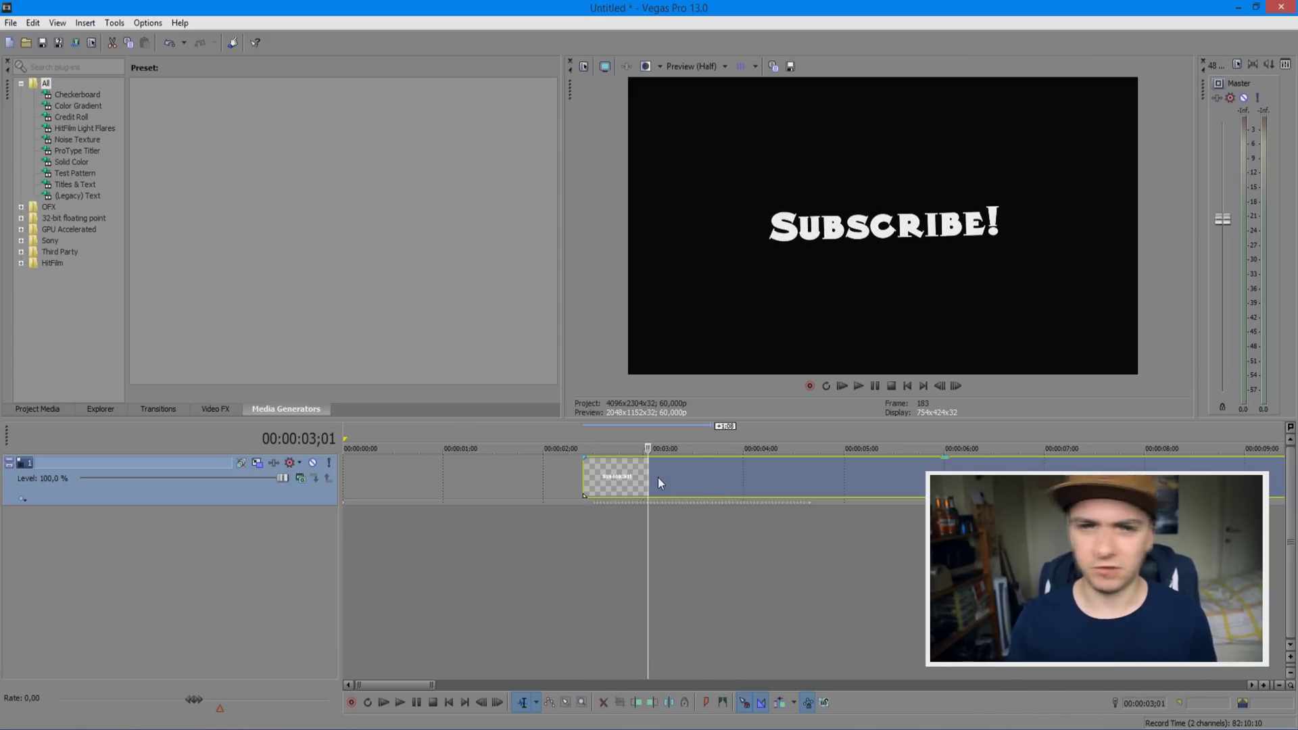